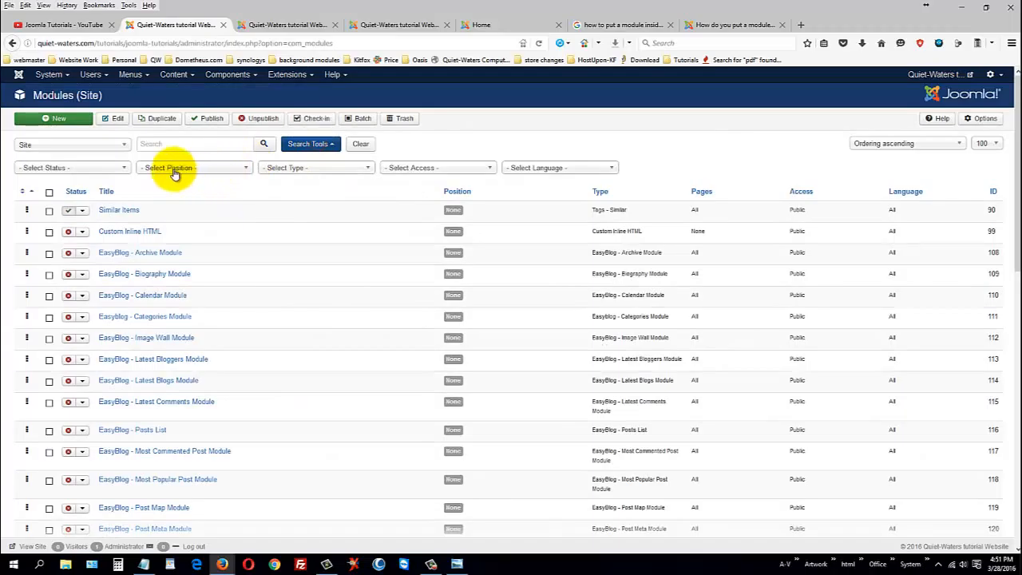
Filter the site modules by position-7 and compare the list with the modules in the home page's sidebar.
click(171, 167)
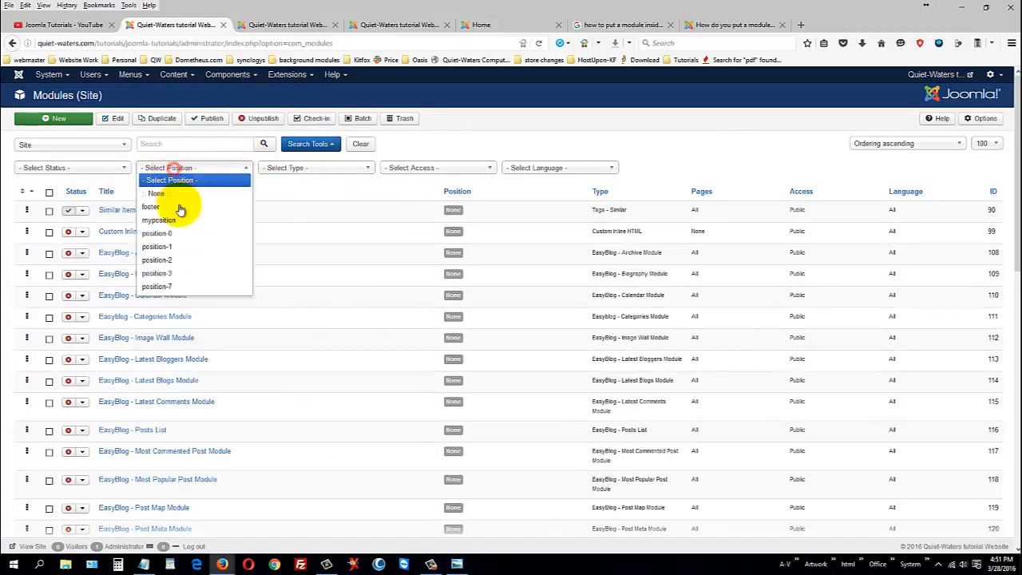
click(210, 290)
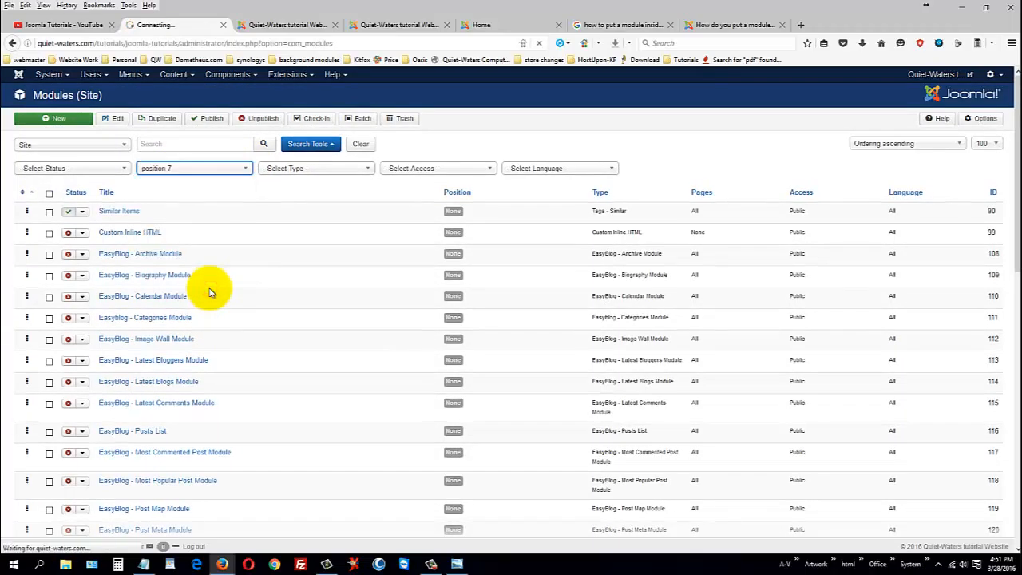
click(484, 24)
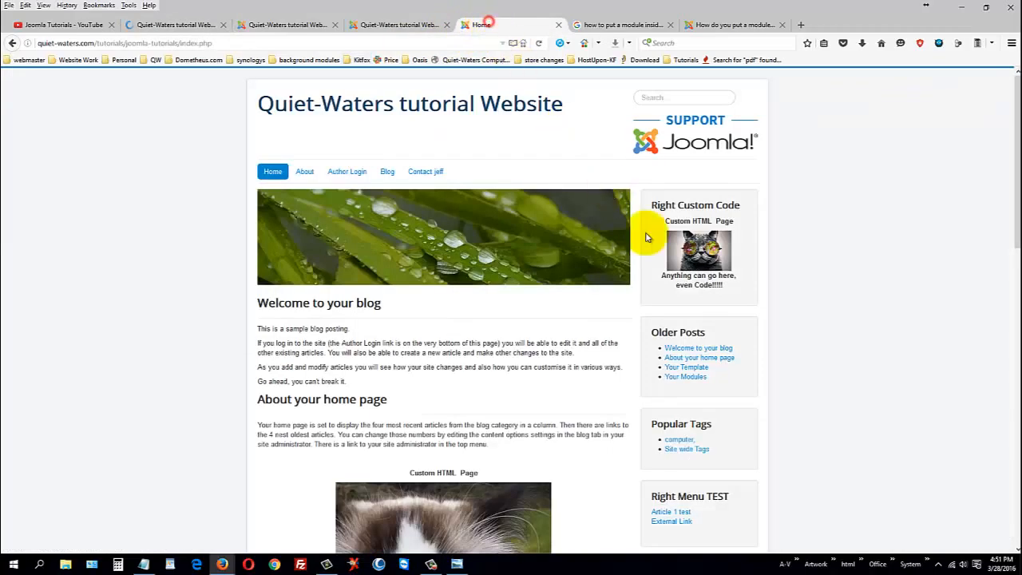
scroll(778, 283, down, 4)
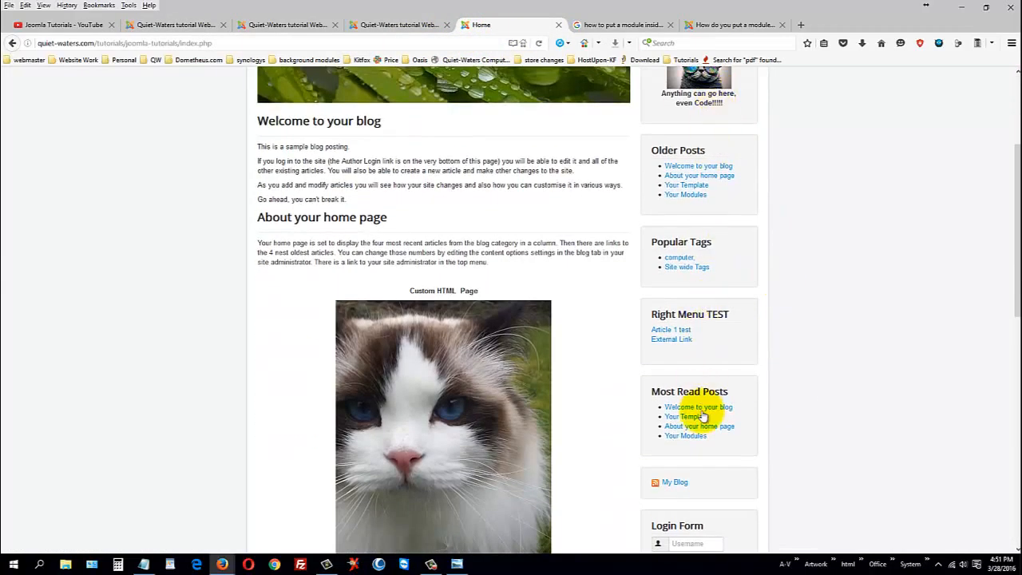
scroll(830, 407, up, 4)
scroll(766, 391, down, 2)
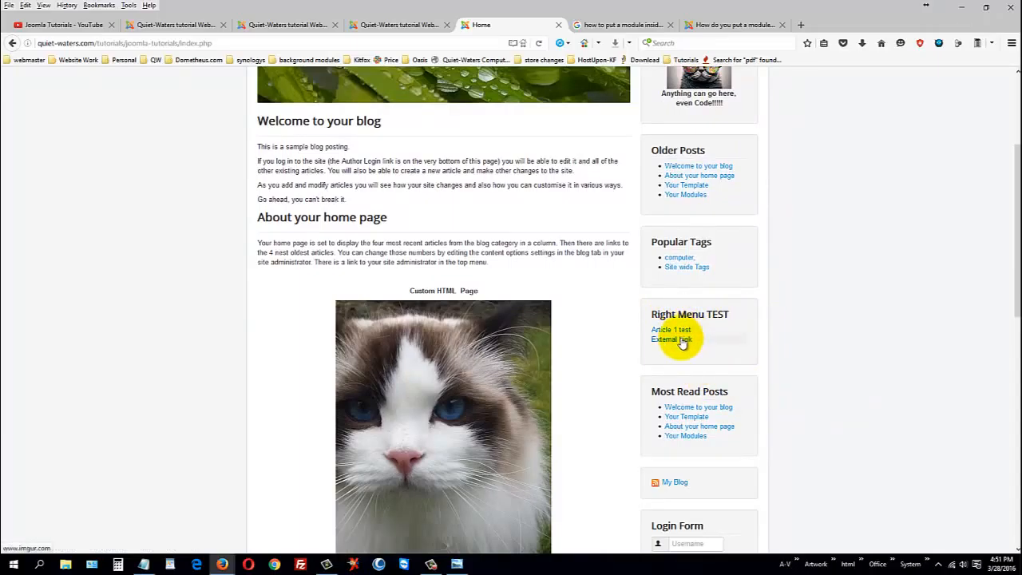
scroll(784, 398, down, 3)
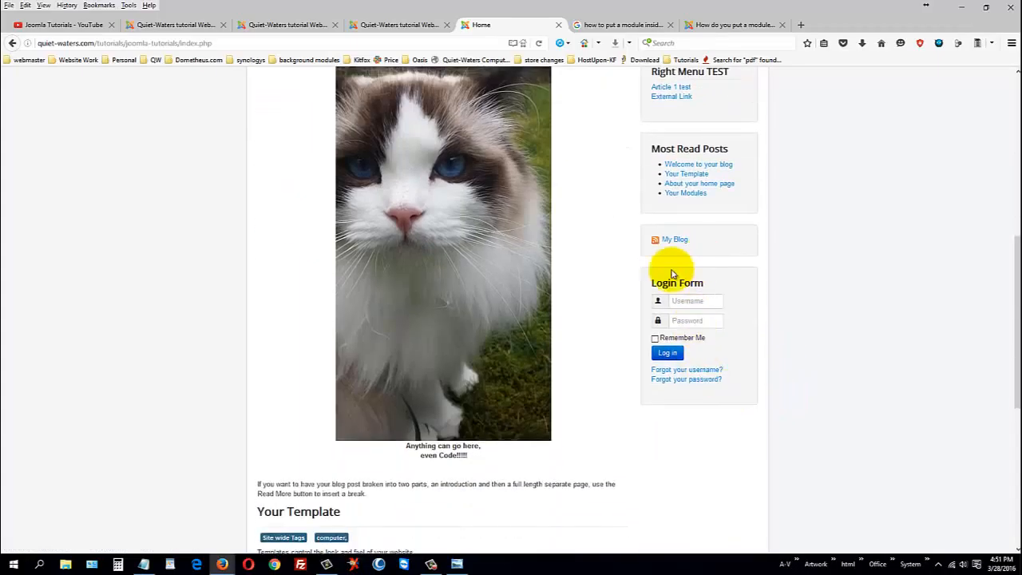
scroll(806, 199, up, 5)
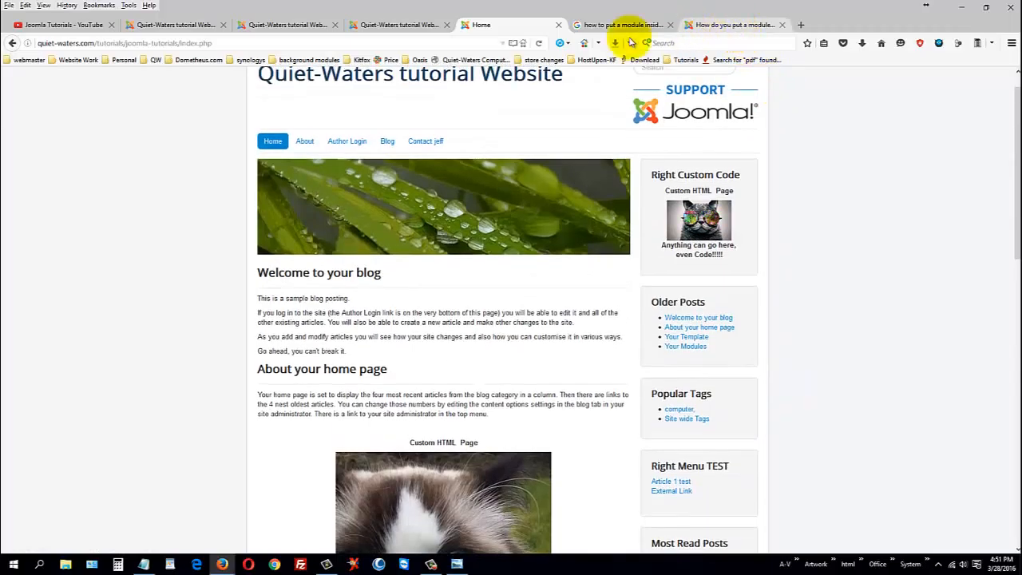
click(191, 25)
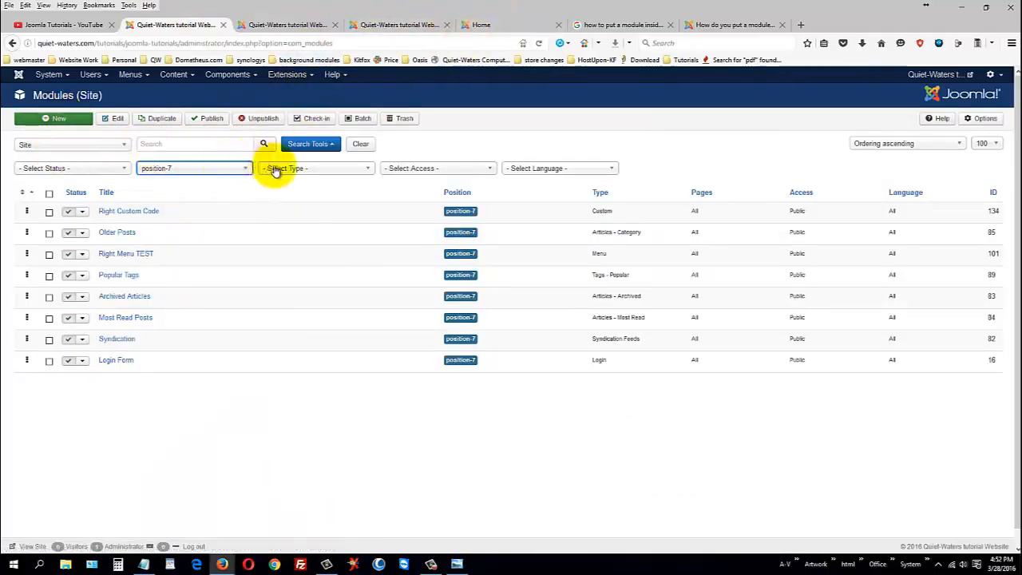
Reset the module position filter and start a new module to show the available module types.
click(212, 168)
click(201, 180)
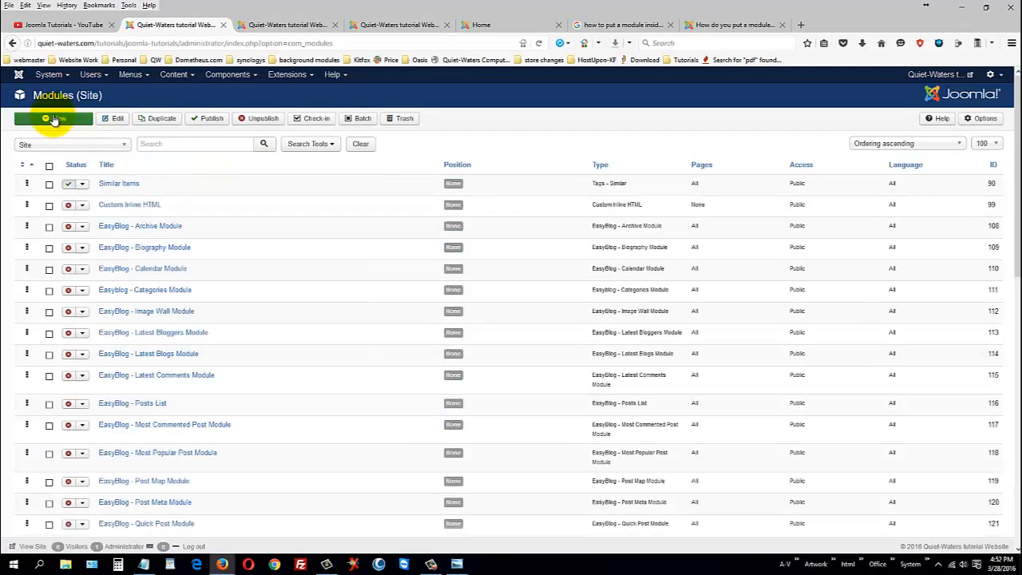
click(52, 118)
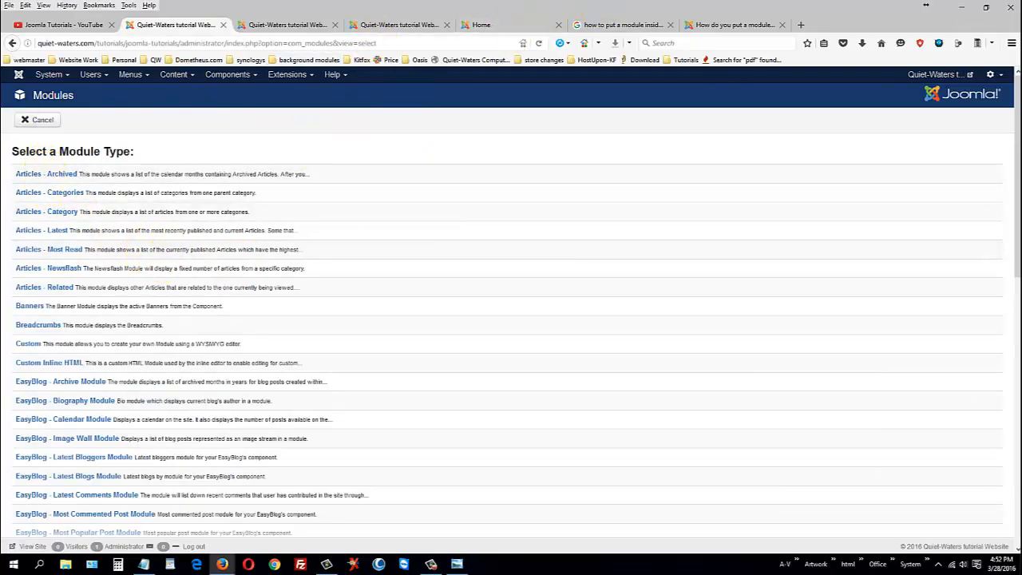
Examine the template's module position diagram enlarged to full screen in Windows Photo Viewer, and put it away.
drag(0, 50, 646, 60)
double_click(647, 60)
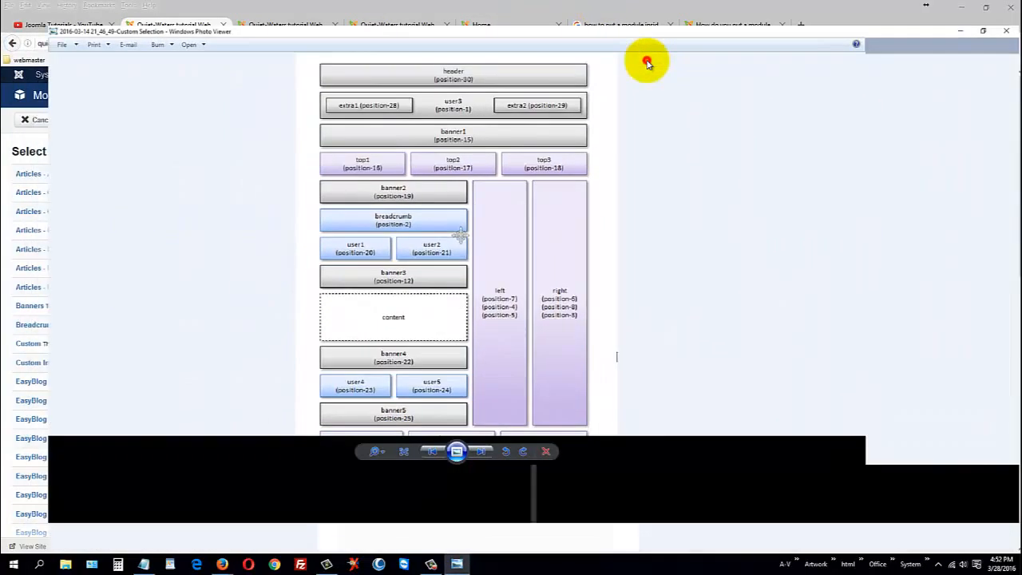
scroll(702, 169, down, 1)
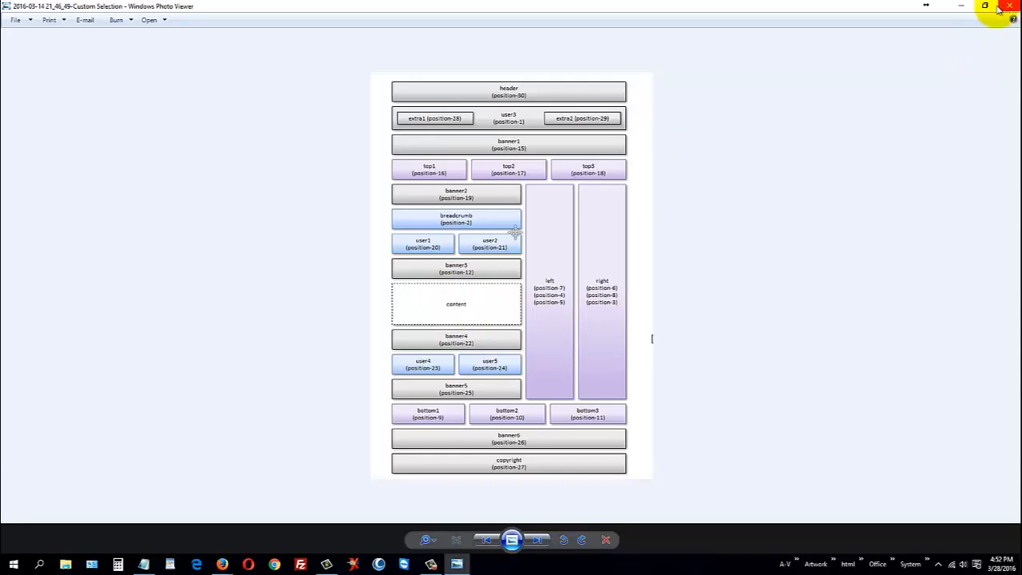
click(962, 8)
Examine the article content and sidebar modules on the site's home page, and highlight the Right Custom Code title.
click(483, 25)
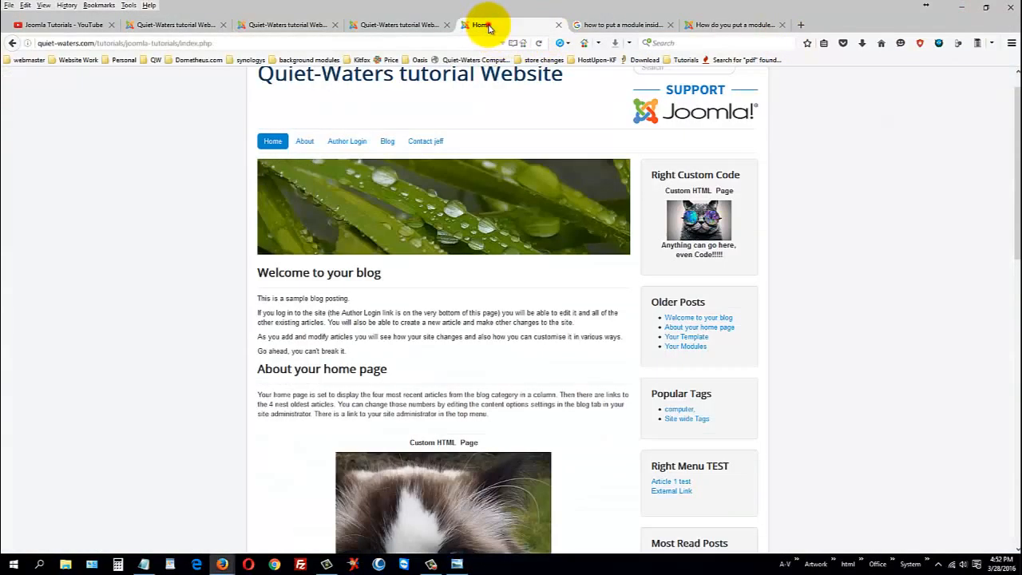
scroll(559, 336, down, 3)
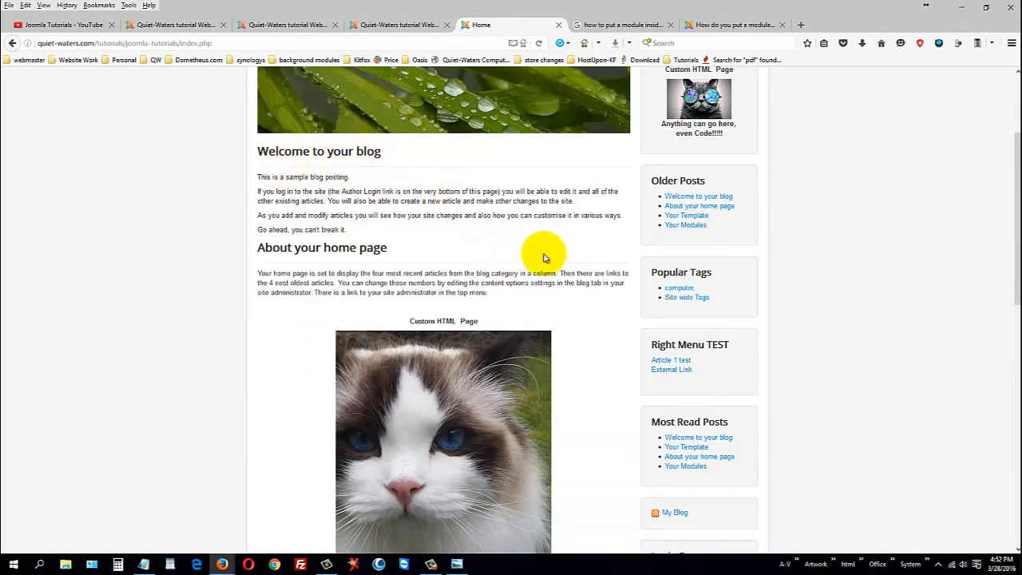
scroll(562, 425, down, 5)
scroll(563, 425, down, 3)
scroll(338, 301, up, 6)
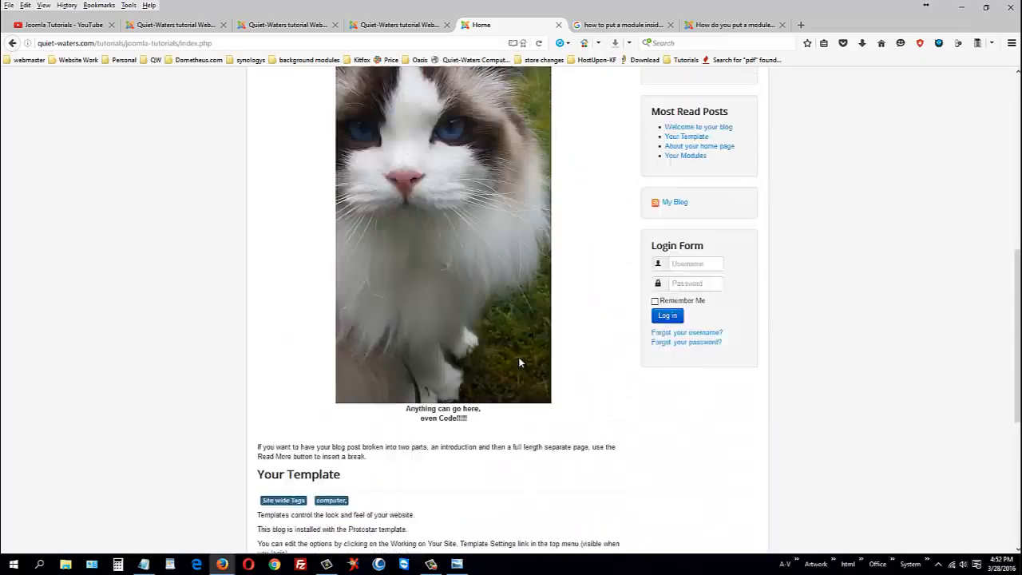
scroll(572, 348, down, 3)
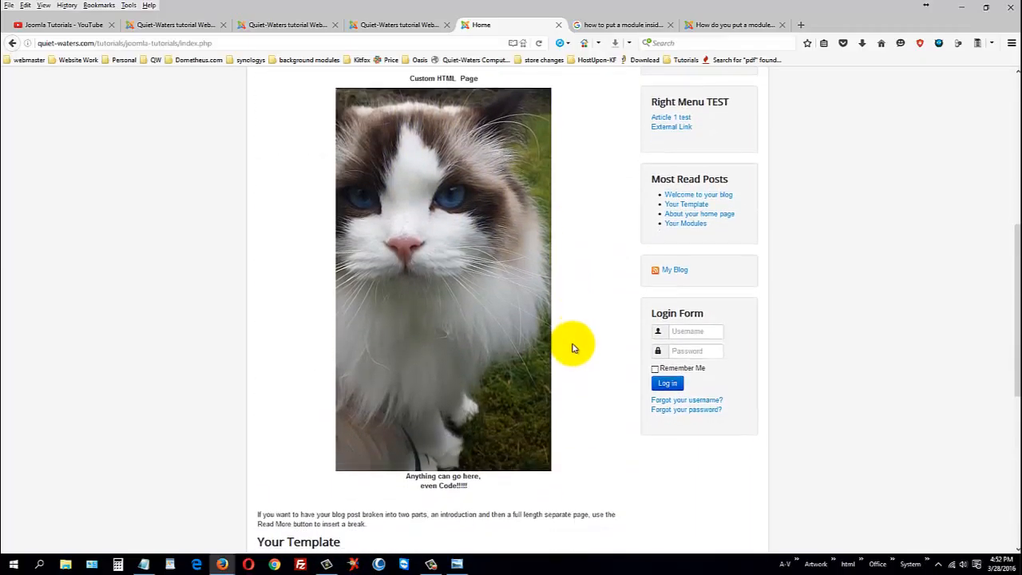
scroll(571, 348, up, 6)
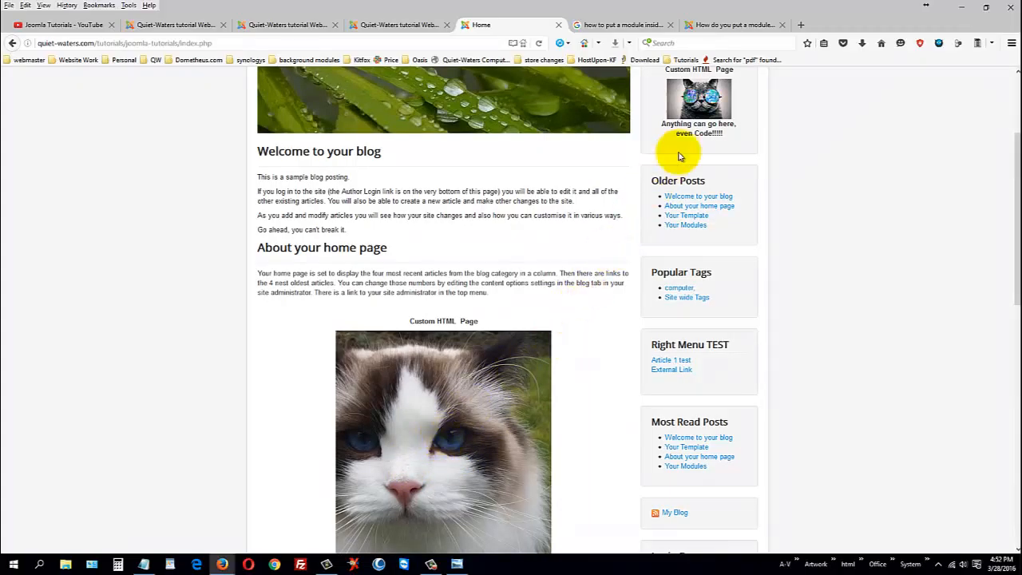
scroll(869, 309, up, 4)
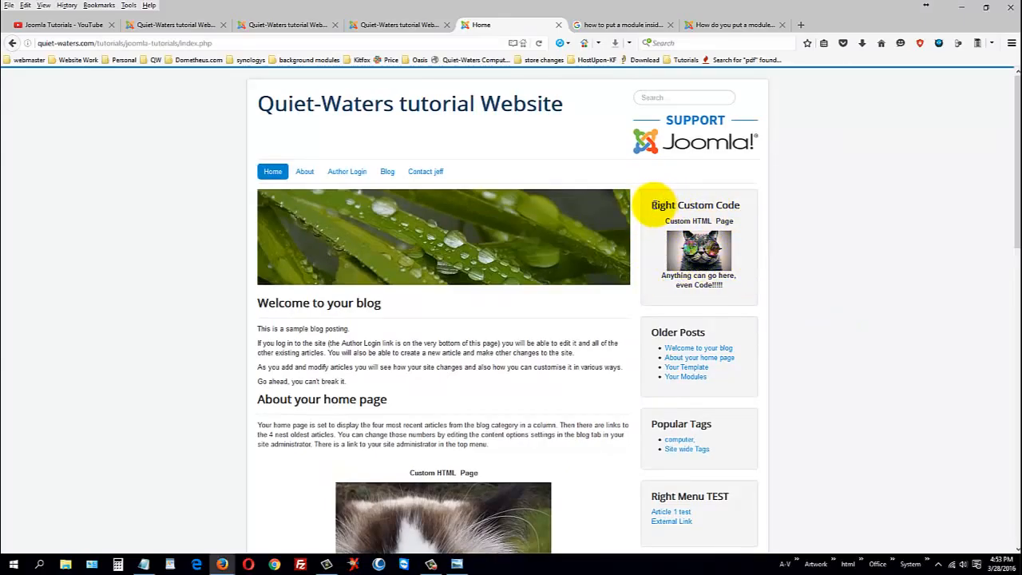
drag(651, 206, 745, 209)
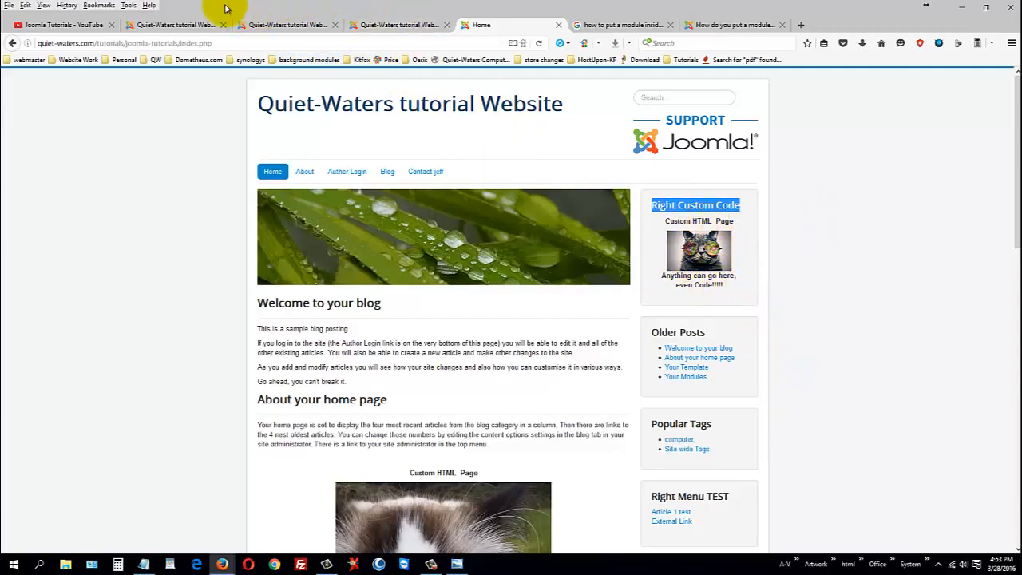
Open the Right Custom Code module for editing from the site module list.
click(168, 26)
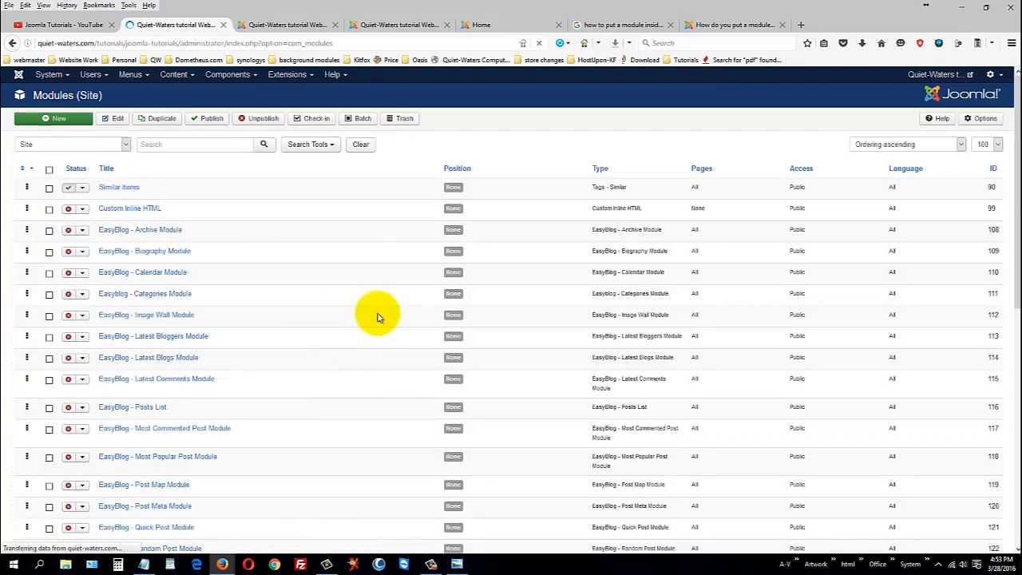
scroll(338, 322, down, 4)
scroll(306, 323, down, 4)
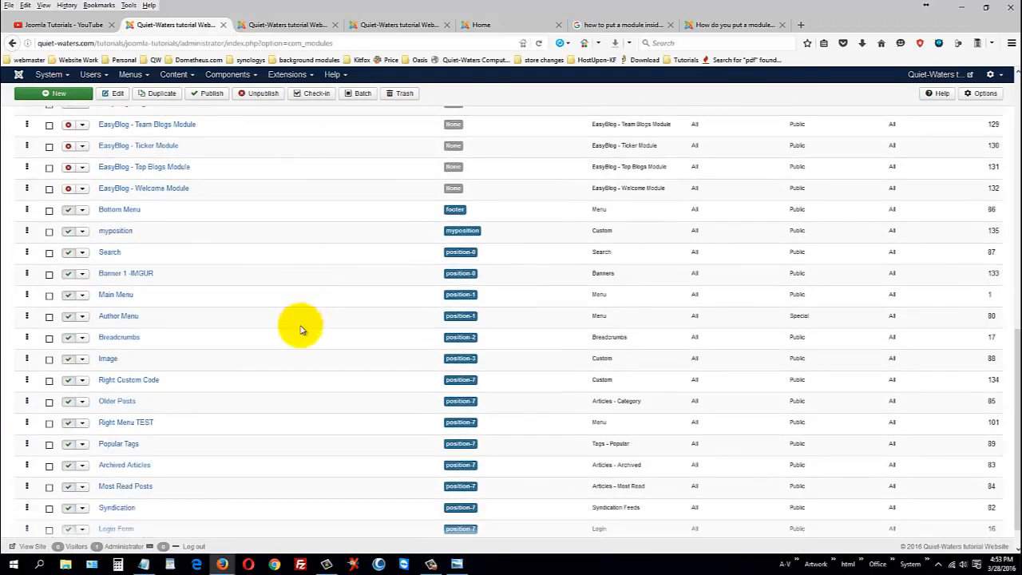
scroll(300, 329, down, 1)
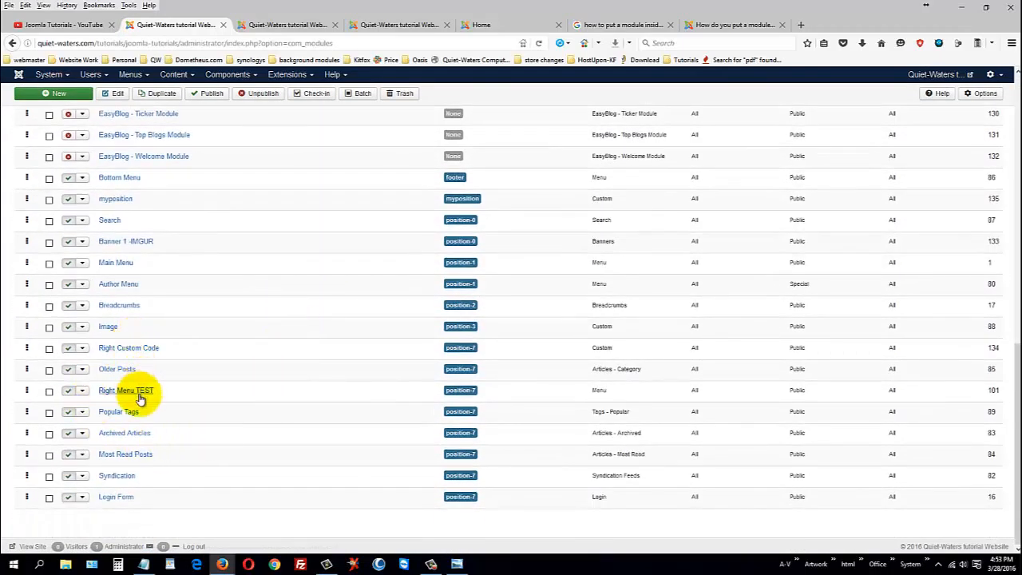
click(134, 348)
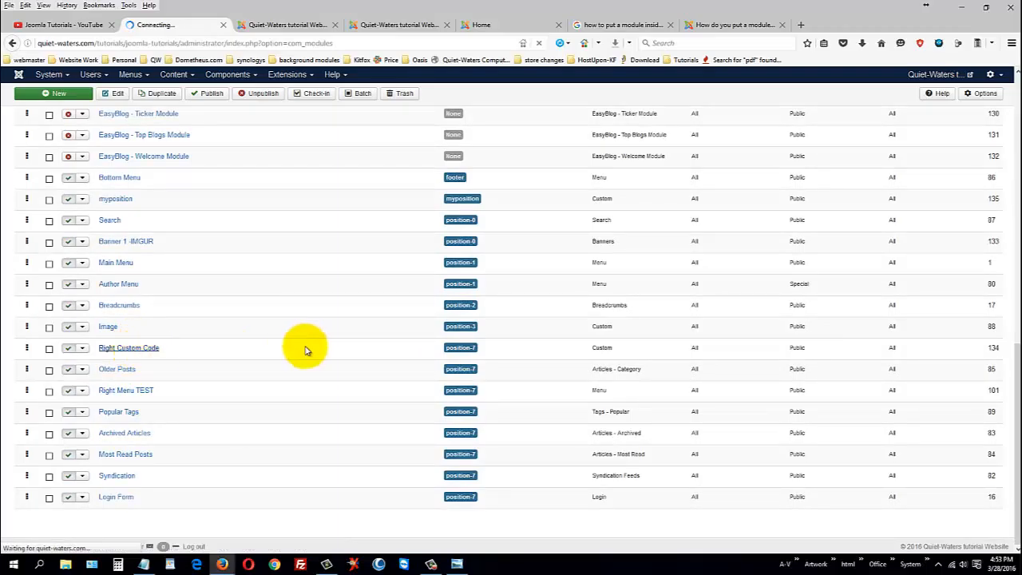
Inspect the Right Custom Code module's source and design views and compare its content with the home page sidebar.
click(504, 26)
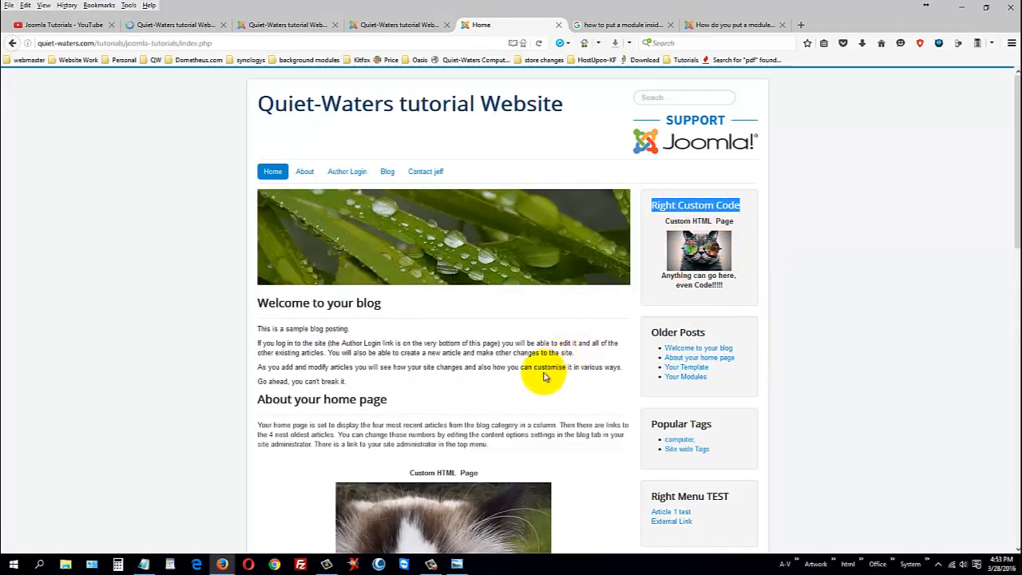
scroll(471, 444, down, 2)
click(187, 25)
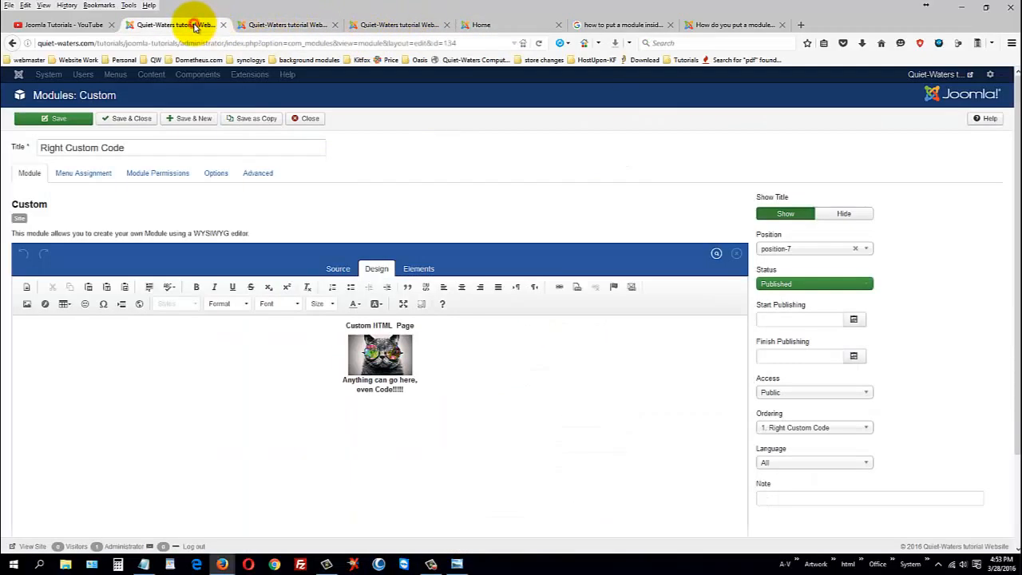
click(339, 269)
click(379, 270)
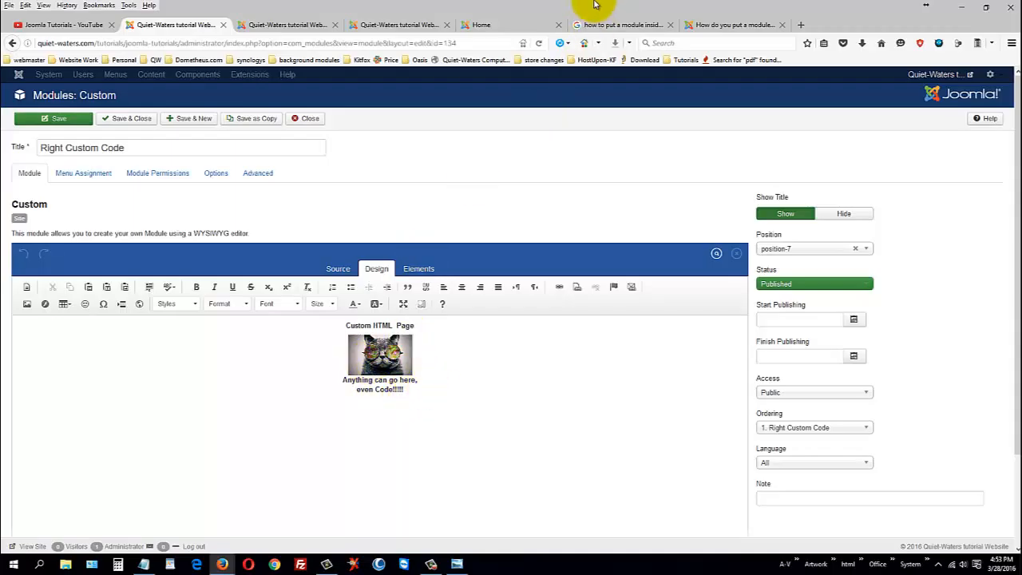
click(520, 24)
scroll(723, 146, up, 4)
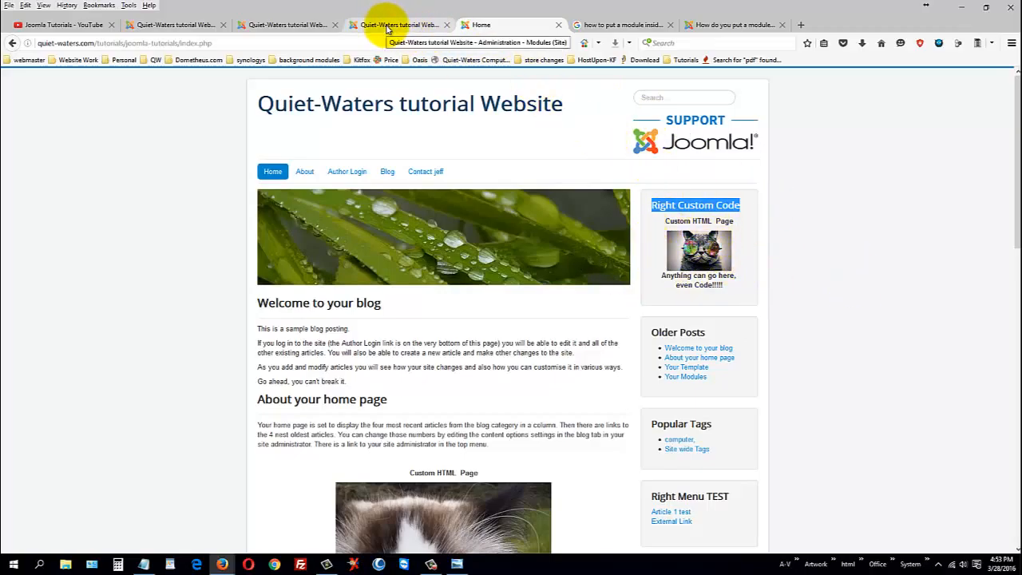
Save and close the Right Custom Code module.
click(388, 24)
click(170, 25)
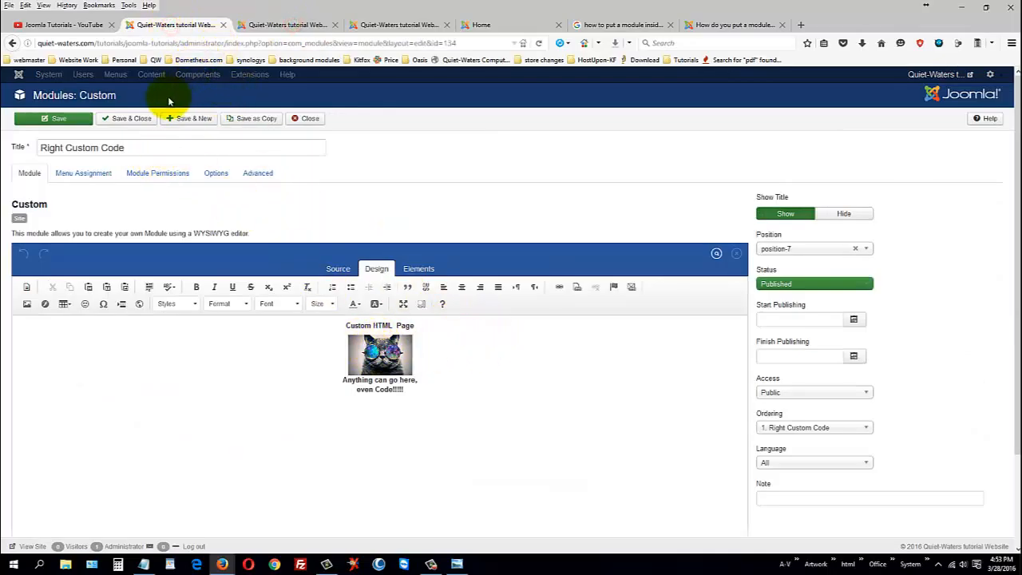
click(131, 119)
View the cat picture on the home page and highlight {loadposition myposition} in the "About your home page" article.
click(479, 23)
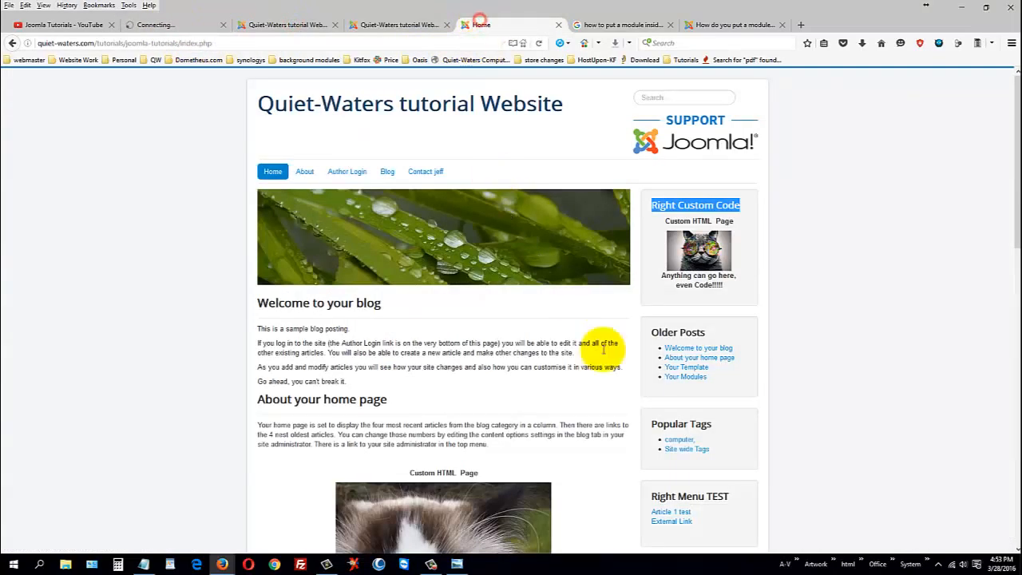
scroll(603, 348, down, 4)
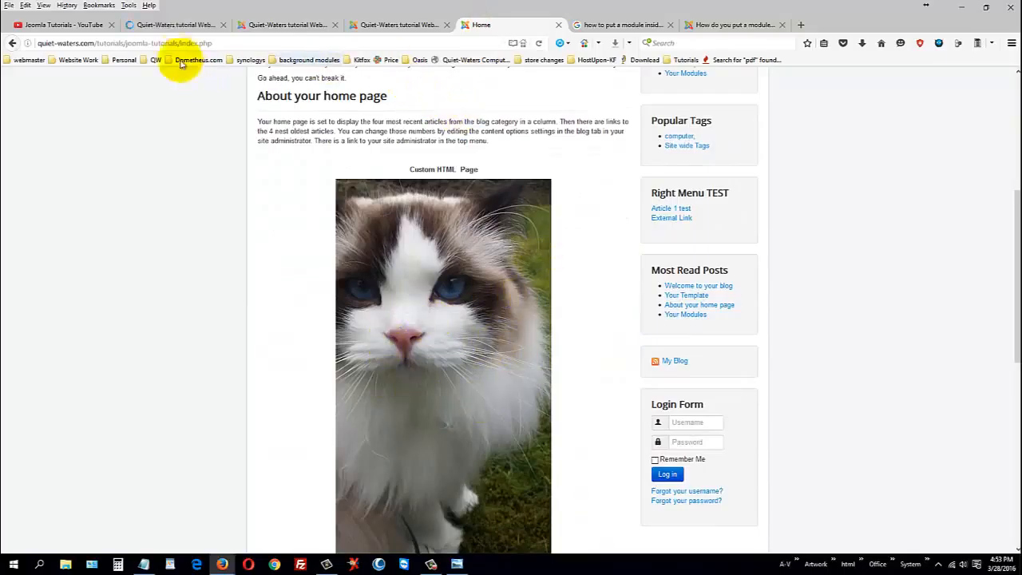
click(285, 26)
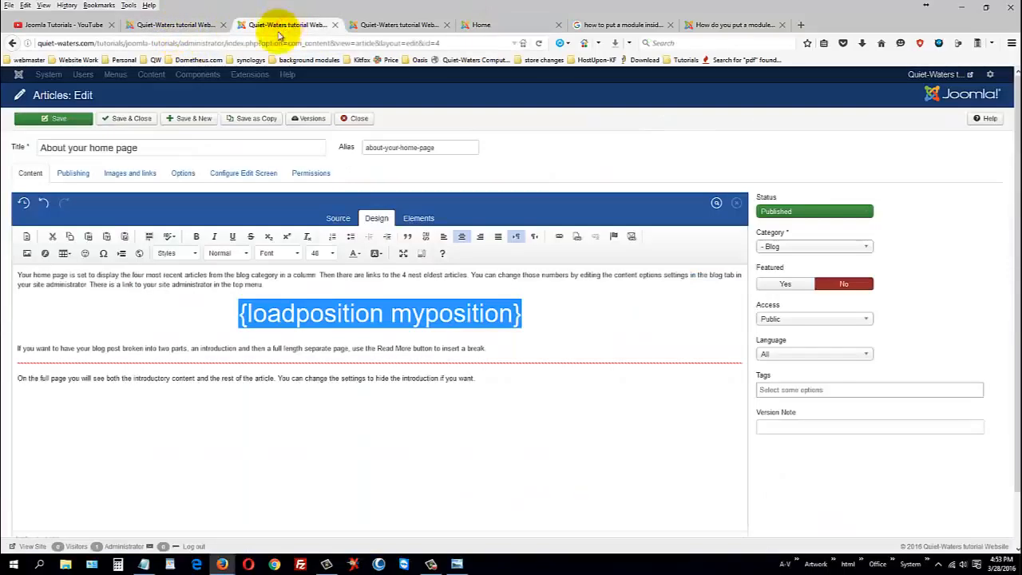
drag(146, 142, 41, 141)
click(546, 320)
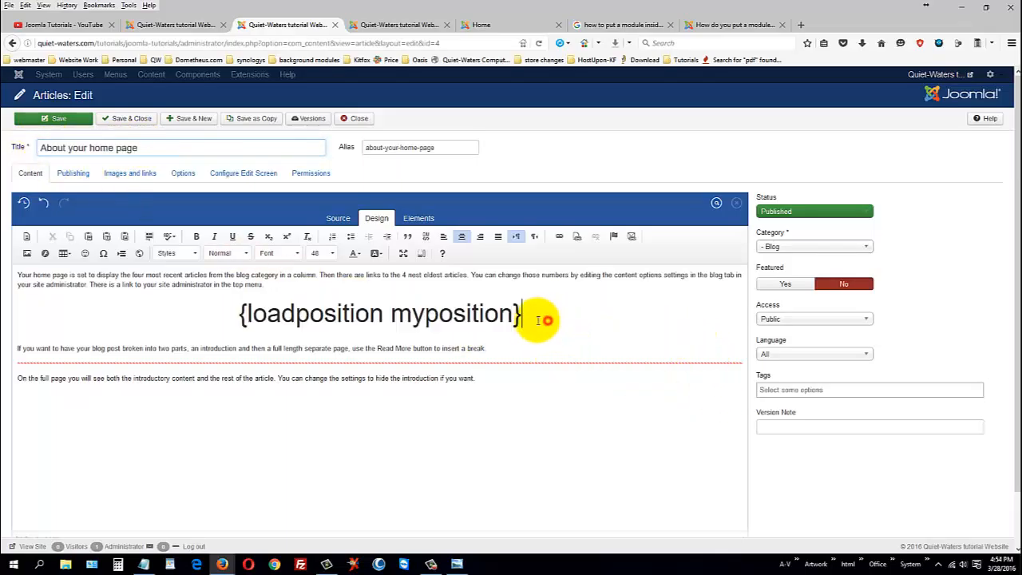
drag(531, 313, 221, 317)
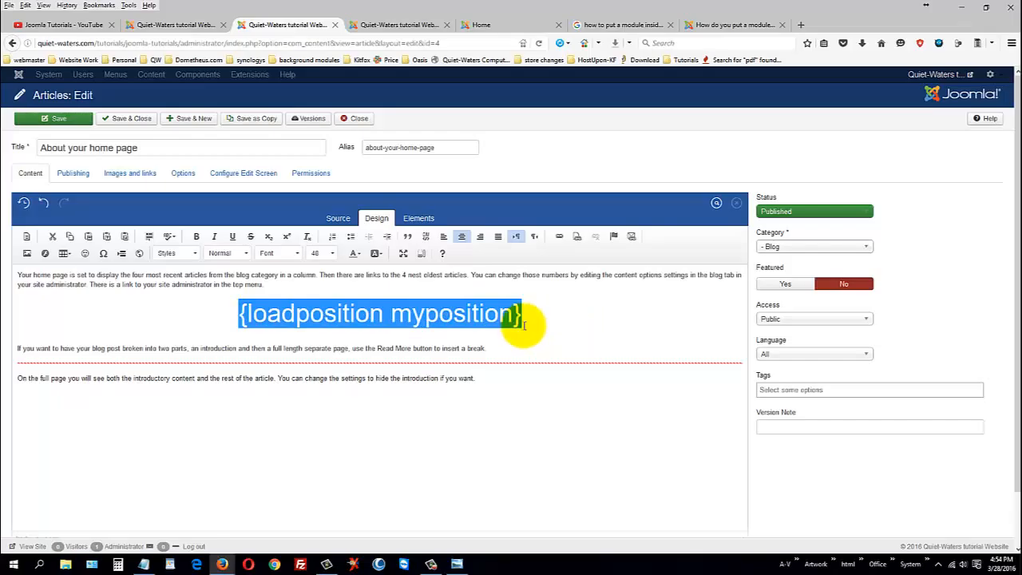
Open the myposition custom module for editing from the site module list.
click(385, 29)
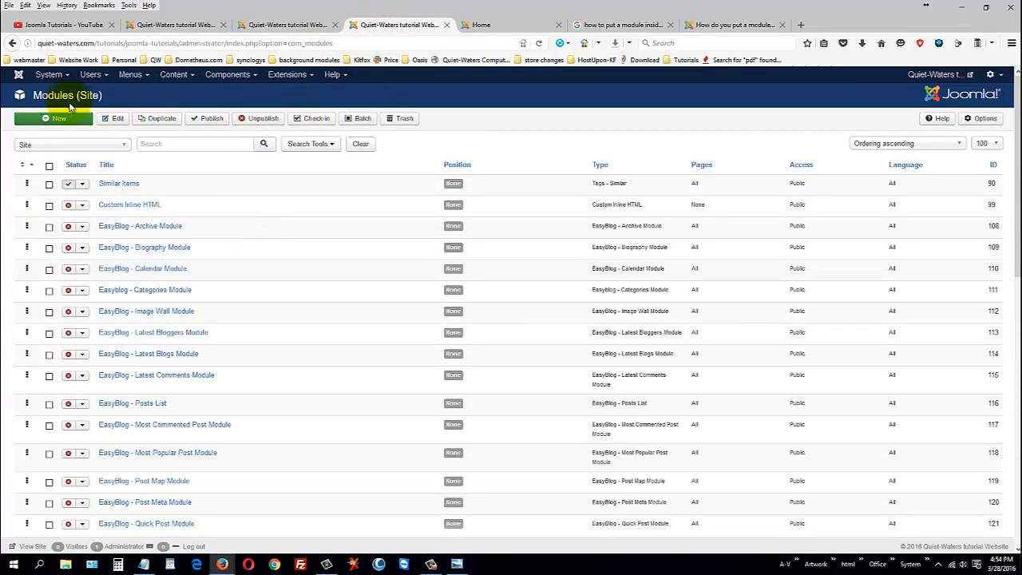
scroll(283, 375, down, 6)
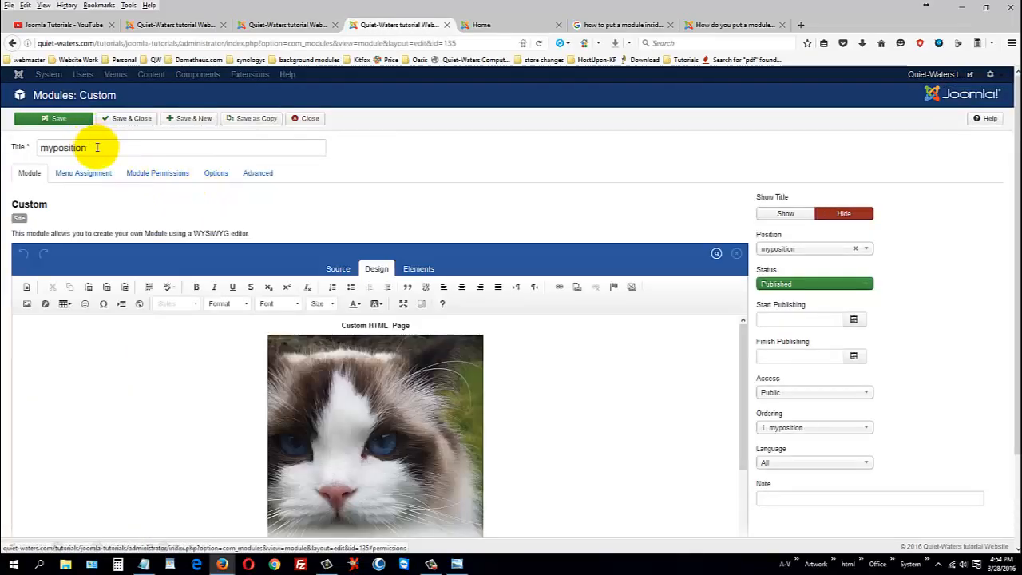
Copy the module title myposition and select the matching myposition entry as the module's position.
drag(97, 147, 27, 141)
key(ctrl+c)
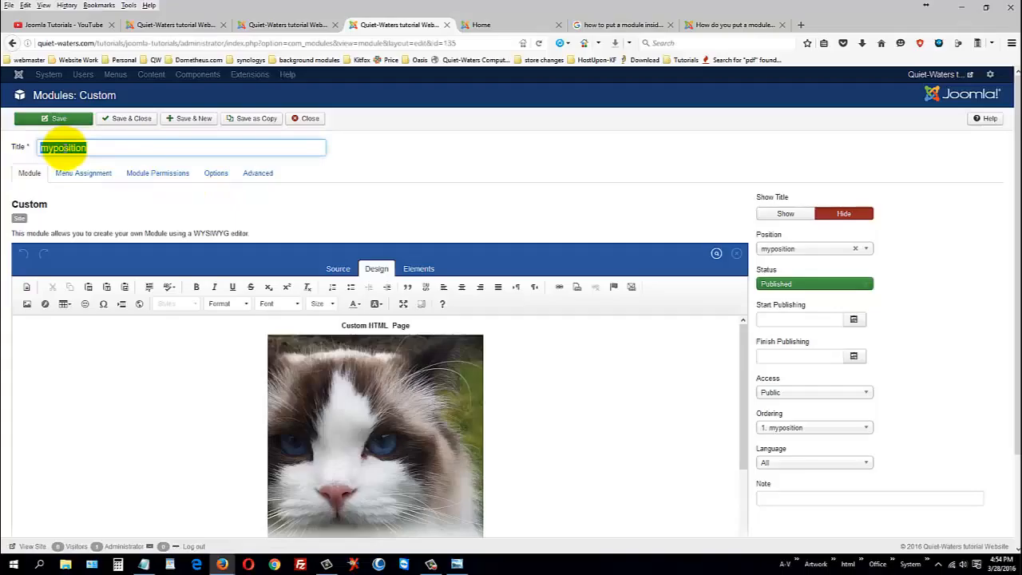
click(787, 250)
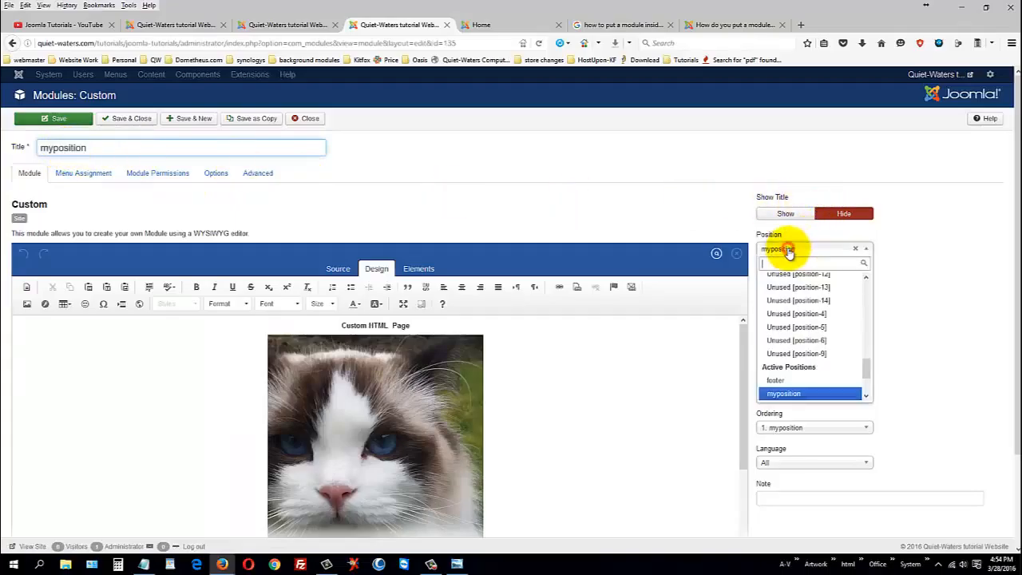
key(ctrl+v)
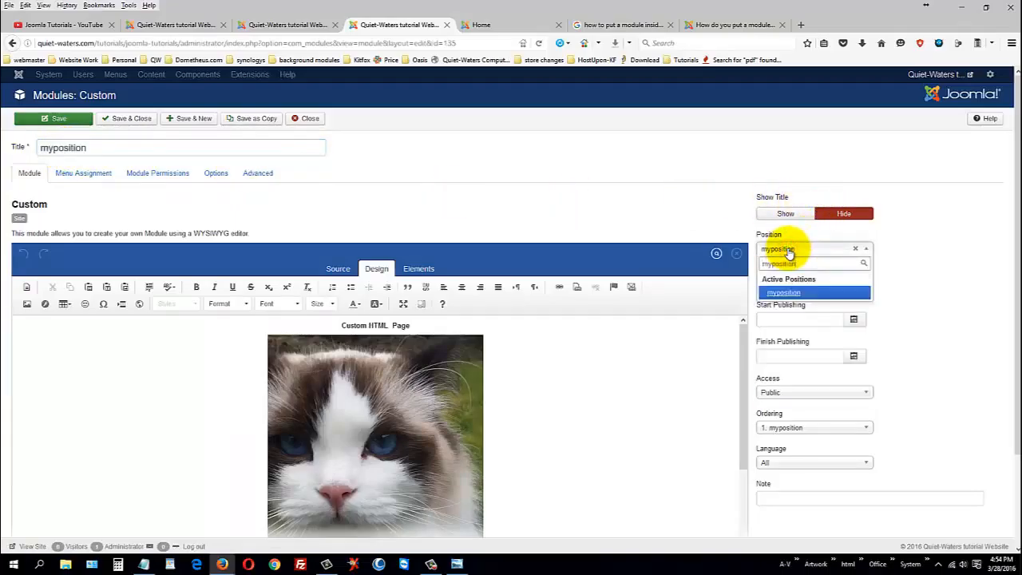
key(Return)
text(x)
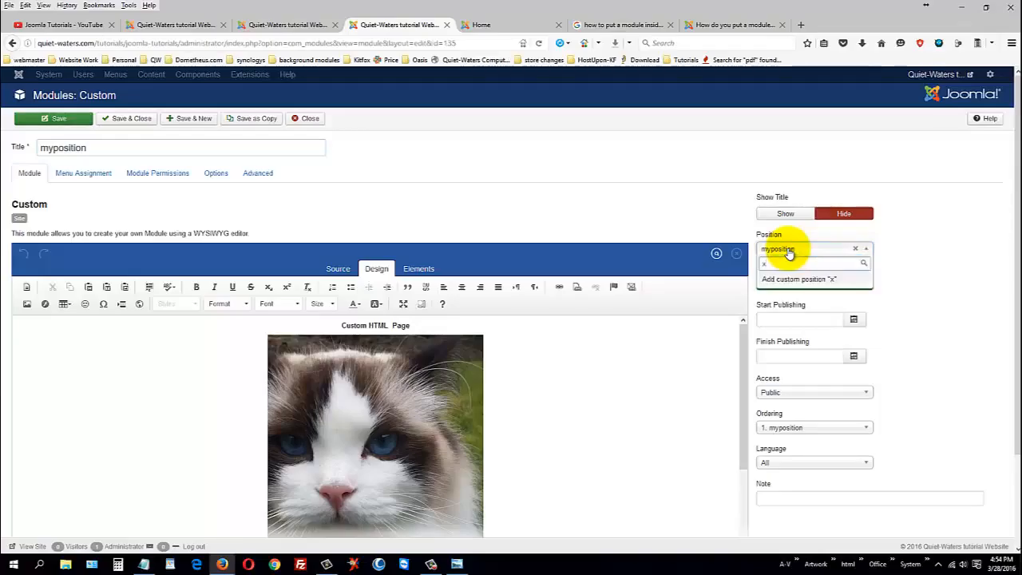
key(BackSpace)
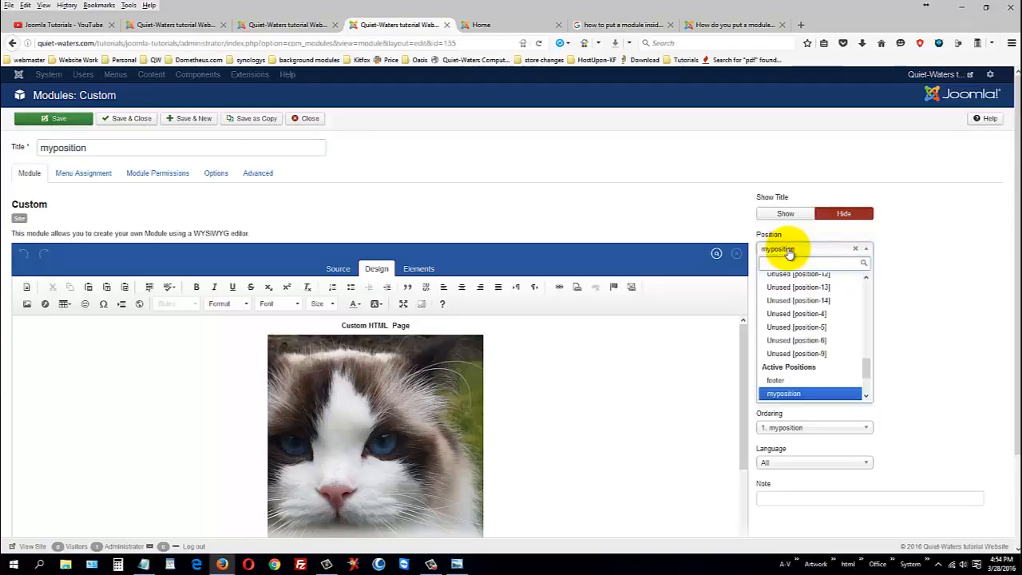
click(795, 248)
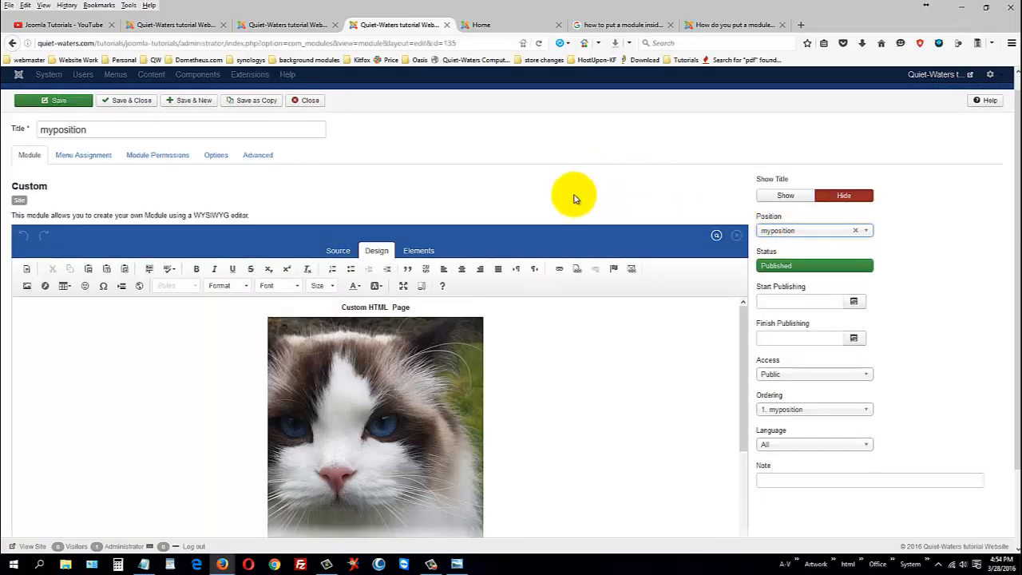
Check the {loadposition myposition} tag in the "About your home page" article against the cat picture on the home page.
scroll(575, 255, down, 2)
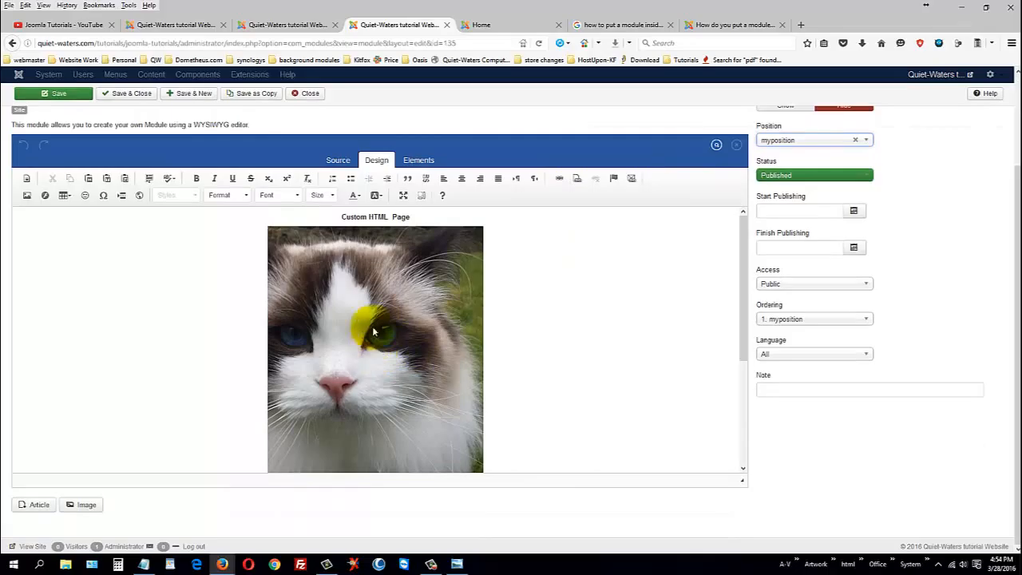
scroll(586, 157, up, 2)
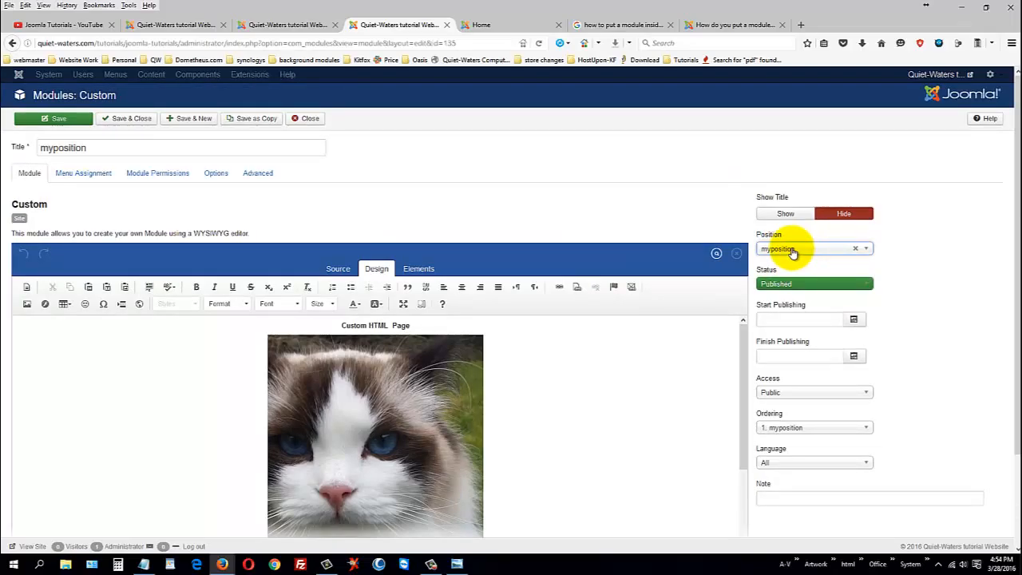
click(289, 24)
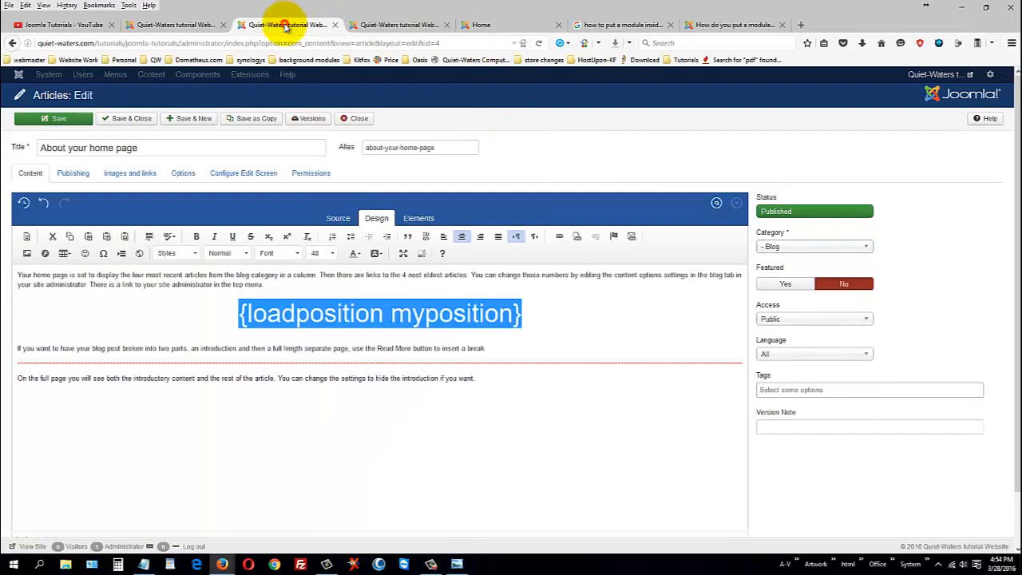
click(536, 318)
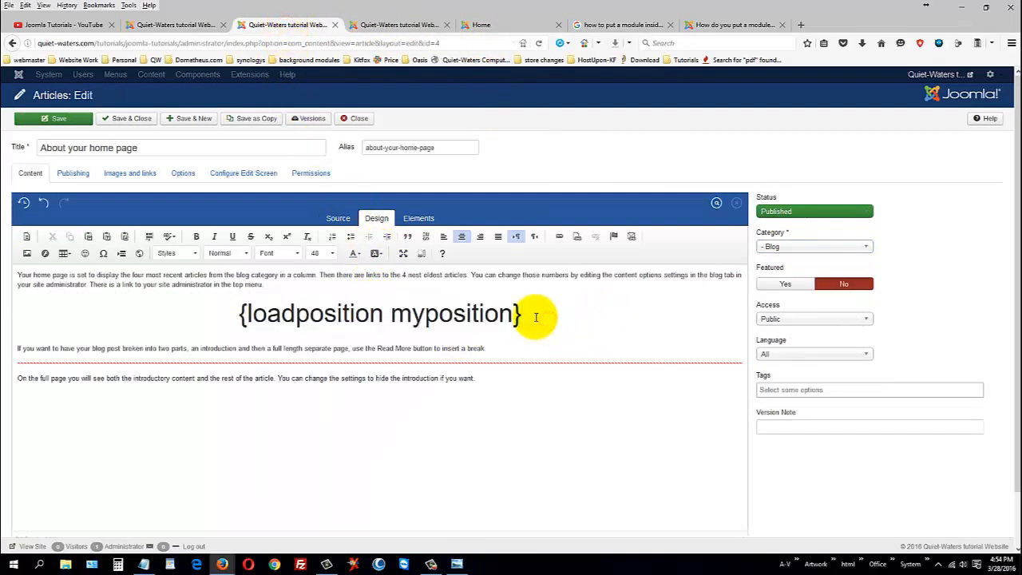
click(502, 26)
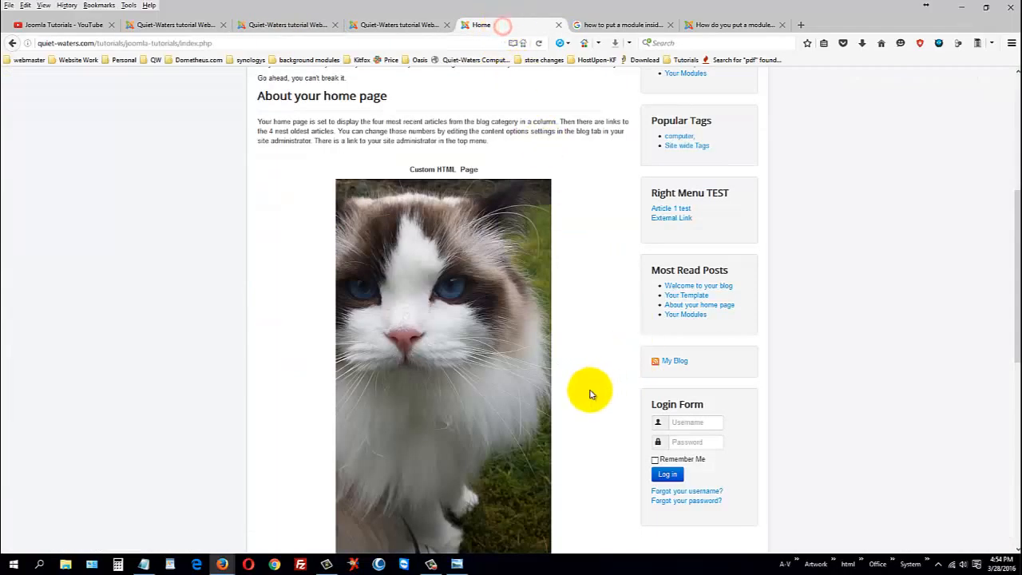
scroll(593, 393, down, 3)
scroll(593, 393, up, 5)
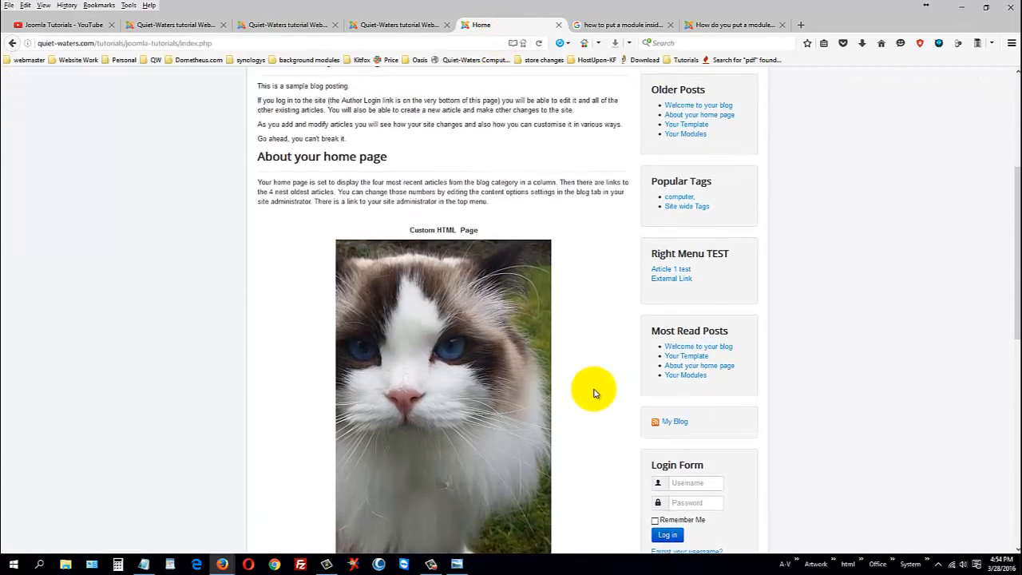
scroll(586, 390, up, 1)
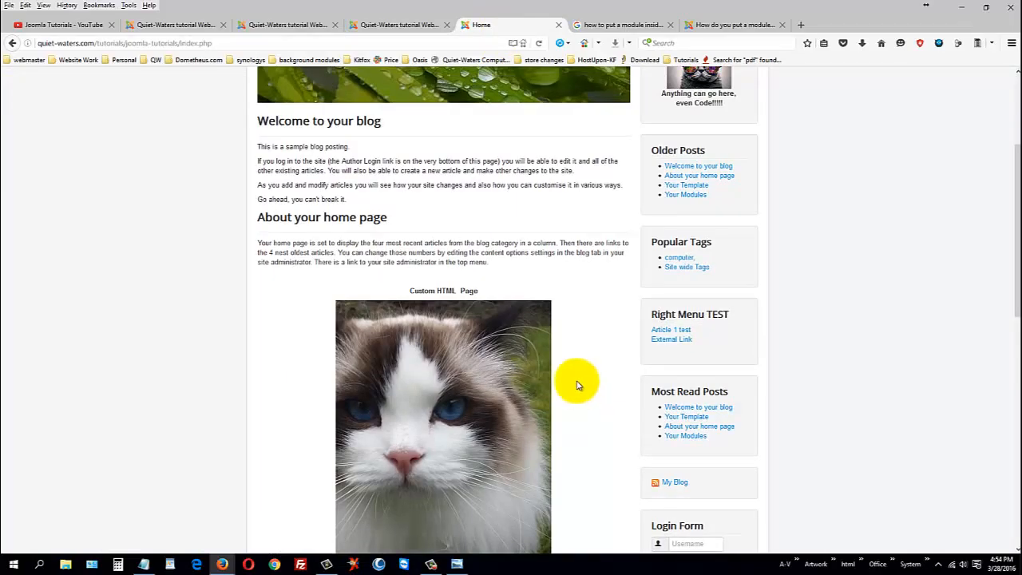
Inspect the myposition module's content in the source, design and elements views.
click(177, 25)
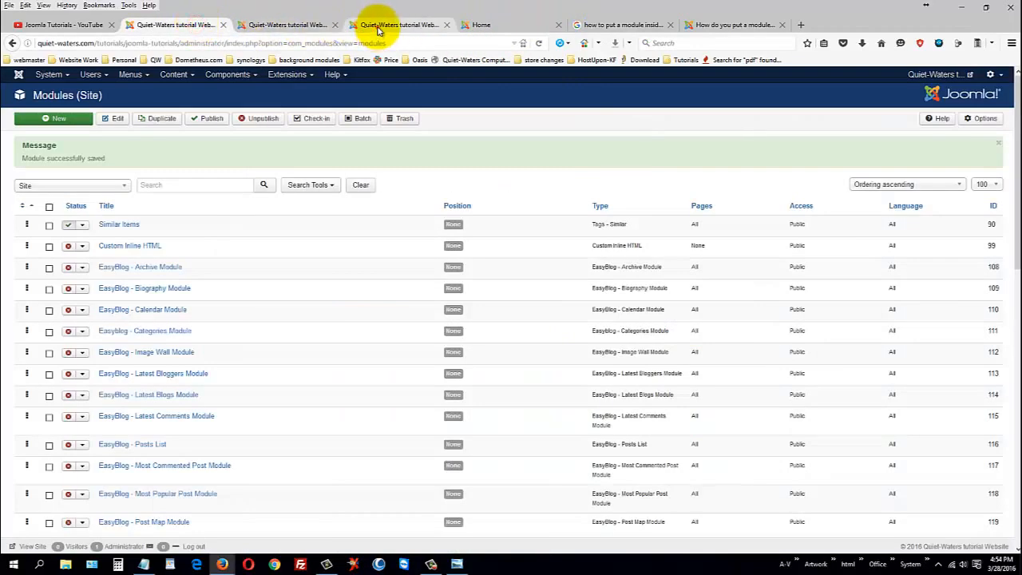
click(378, 29)
click(338, 269)
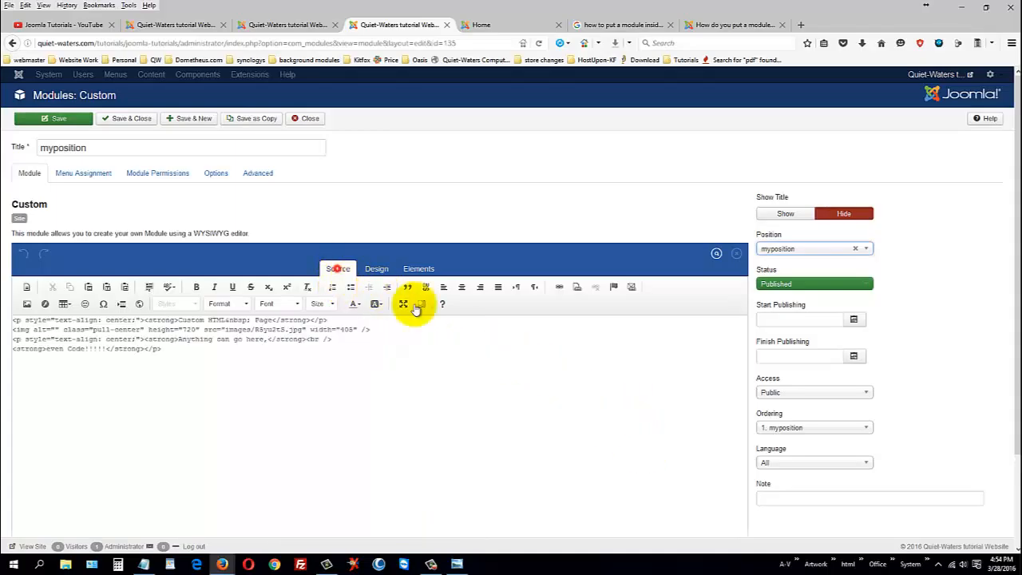
scroll(470, 255, down, 2)
click(385, 164)
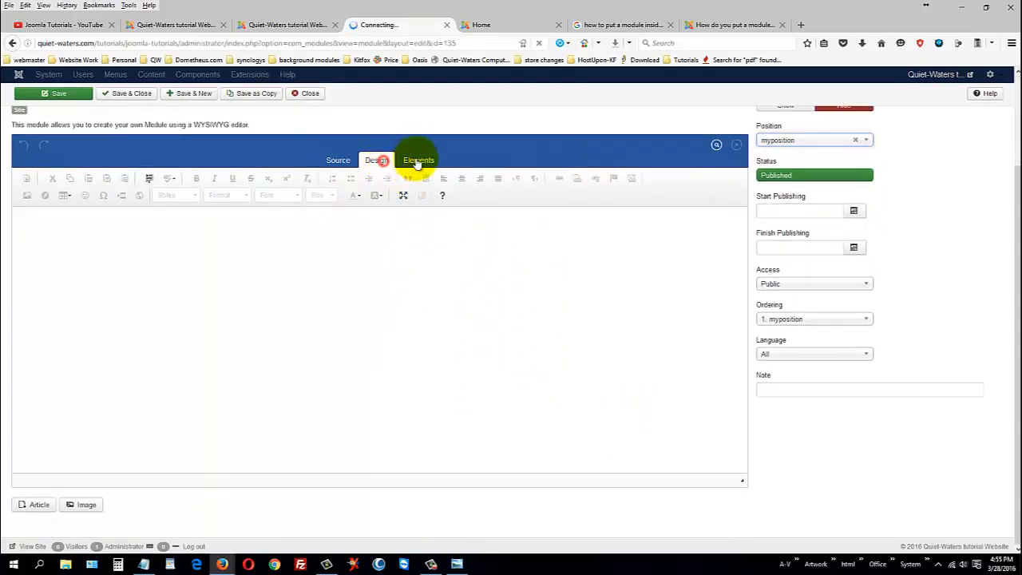
click(417, 160)
click(344, 162)
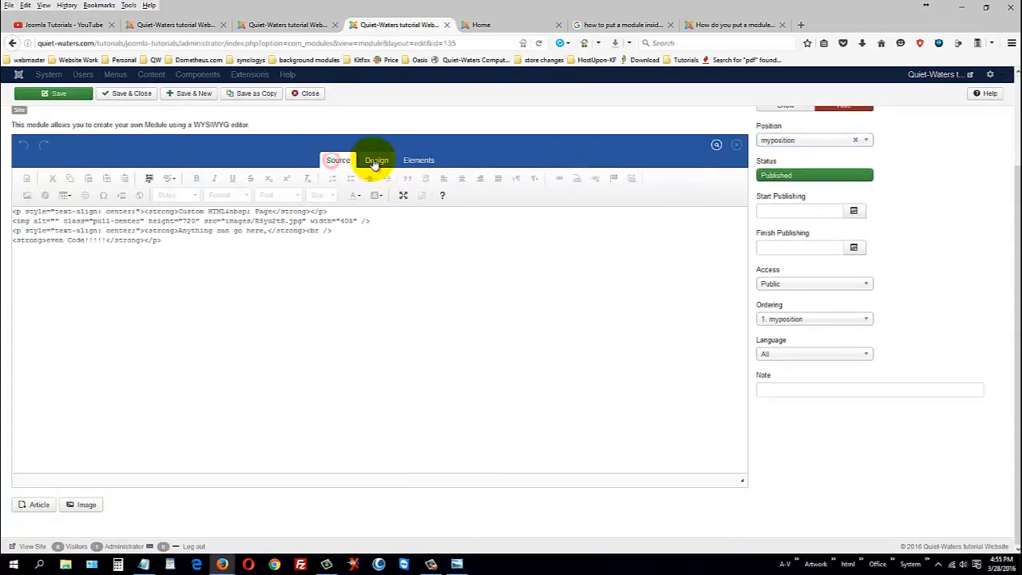
click(372, 161)
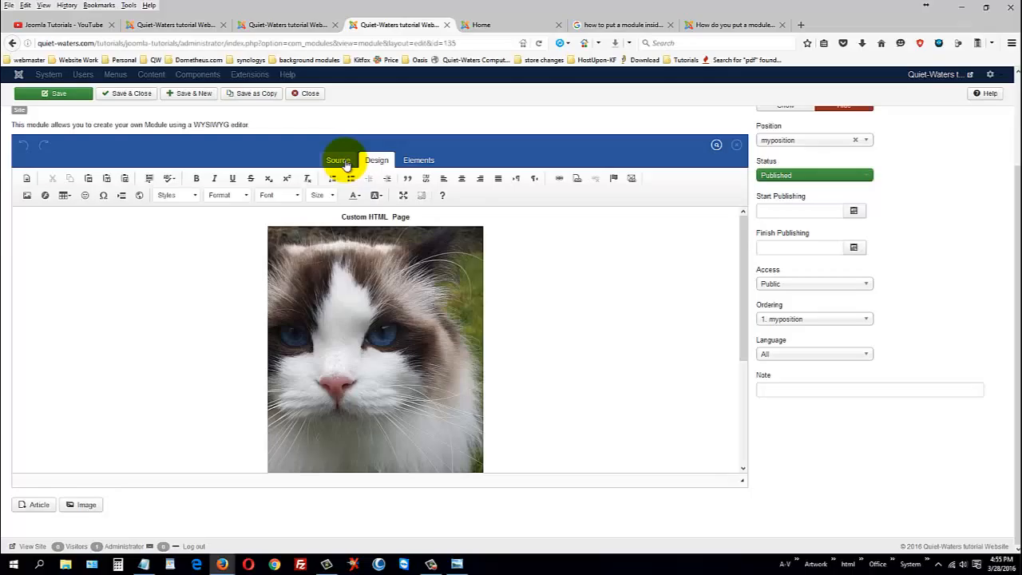
click(373, 161)
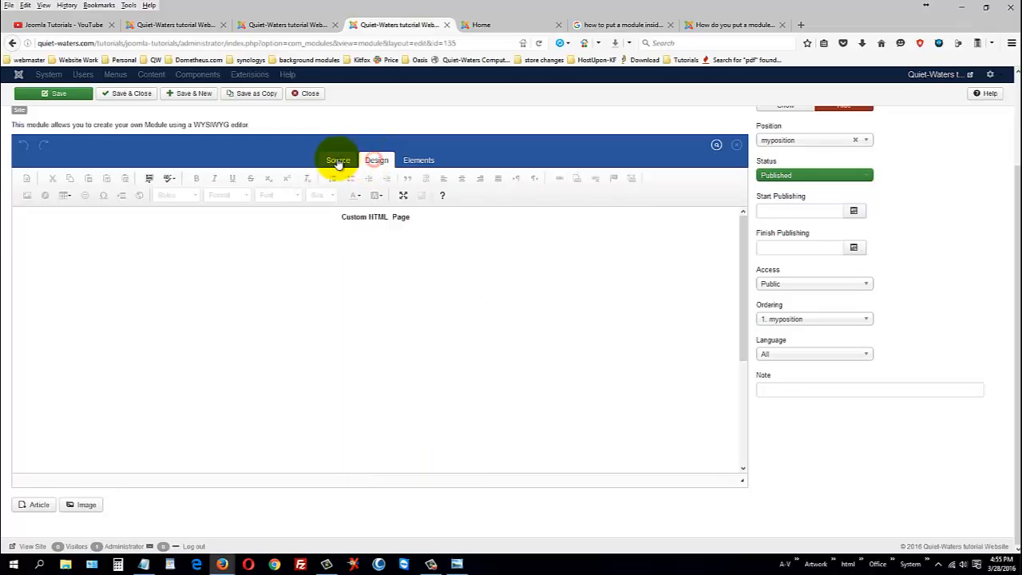
click(338, 161)
click(410, 158)
click(376, 161)
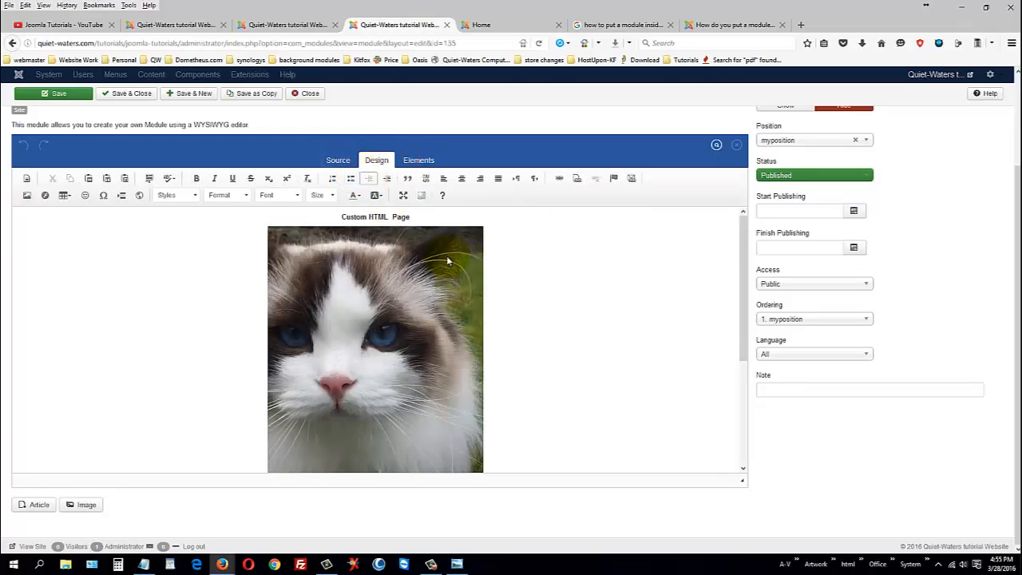
scroll(522, 392, down, 3)
scroll(487, 306, up, 3)
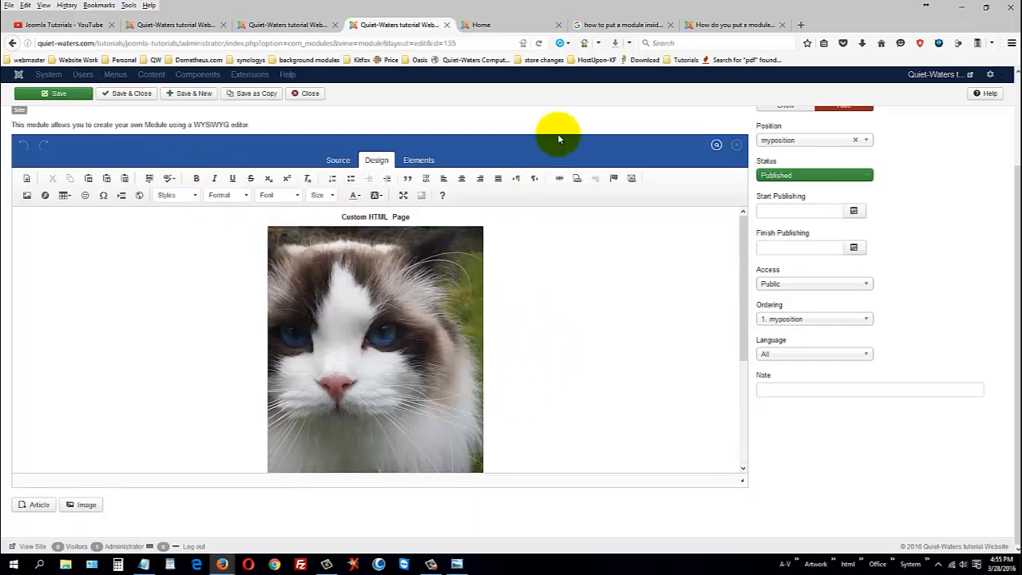
scroll(559, 142, up, 3)
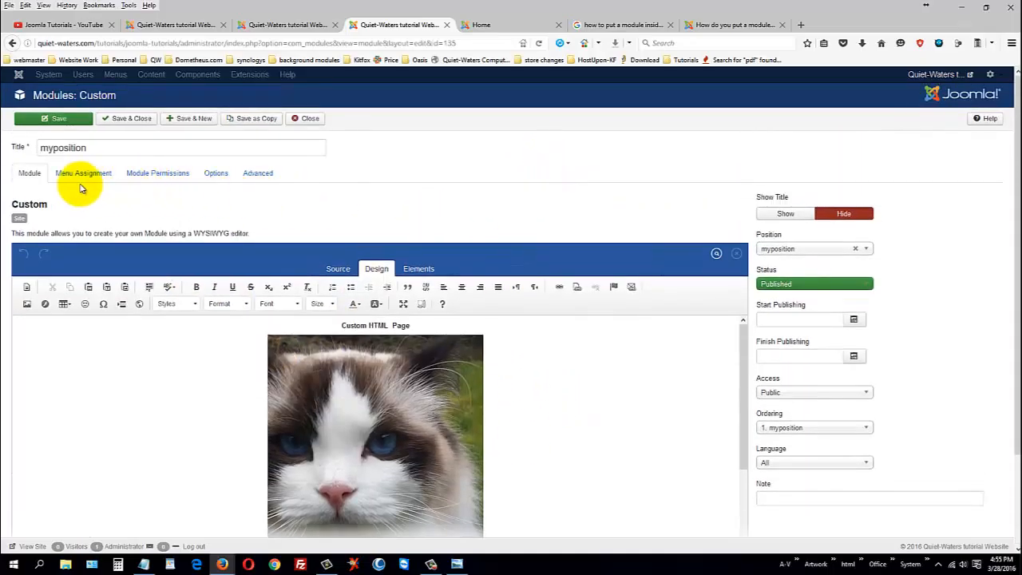
Save and close the myposition module and start a new site module of the Menu type.
click(128, 118)
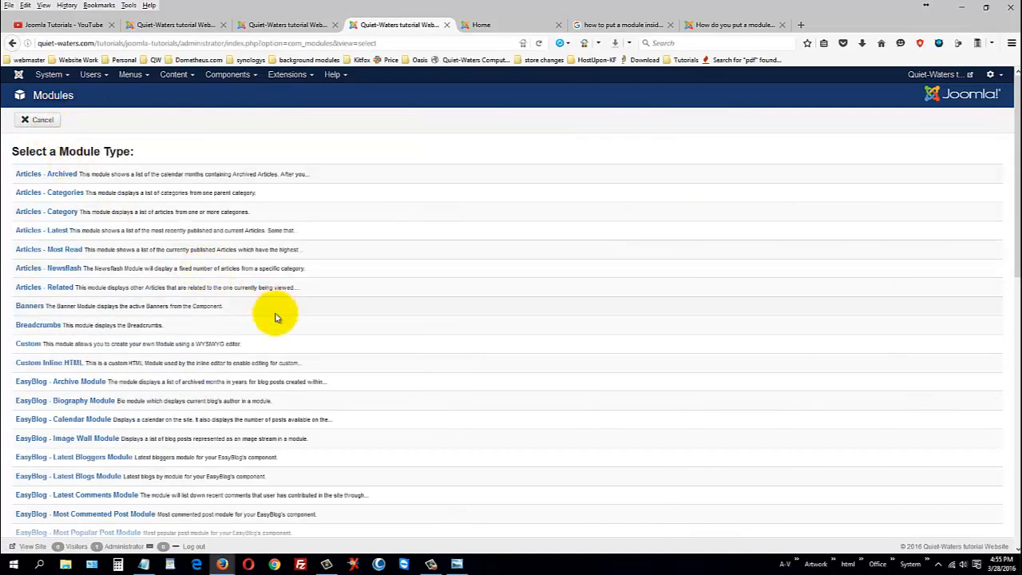
scroll(200, 312, down, 3)
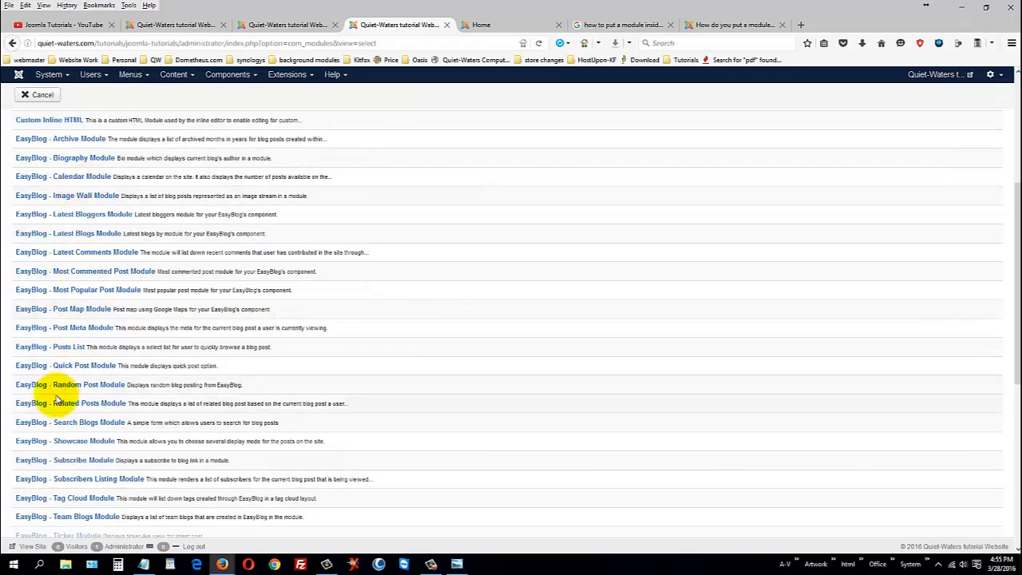
click(221, 78)
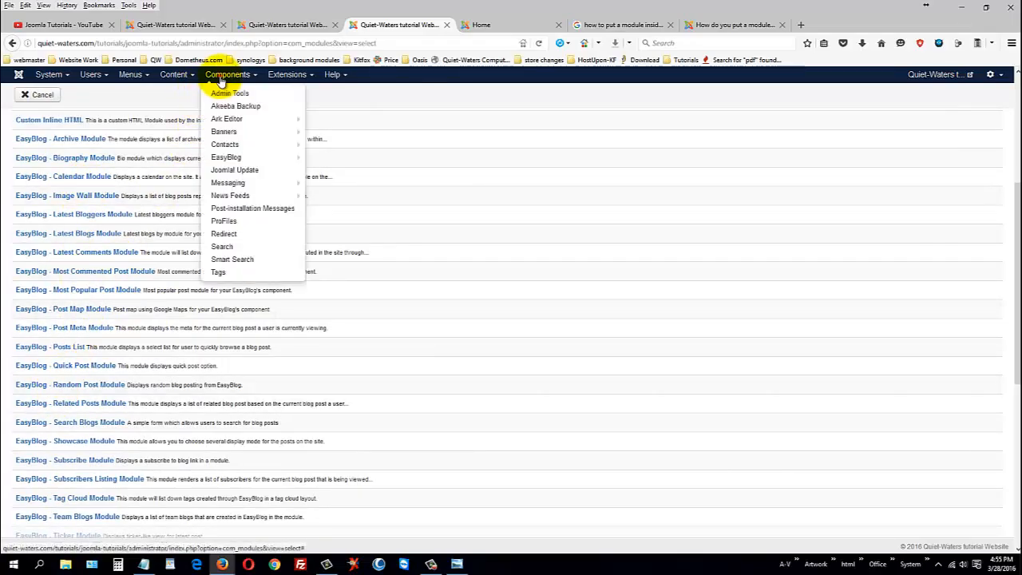
click(286, 78)
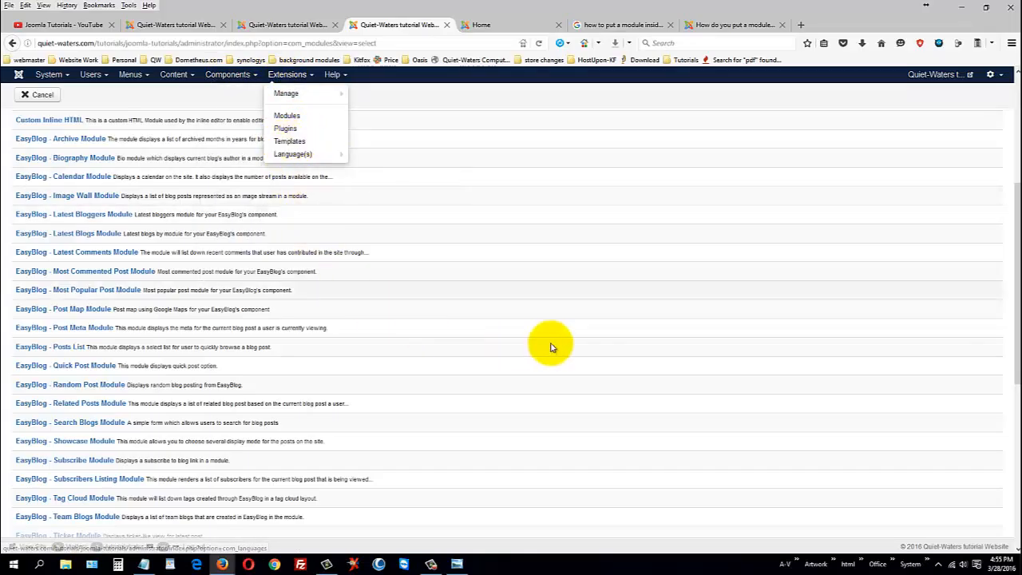
click(467, 78)
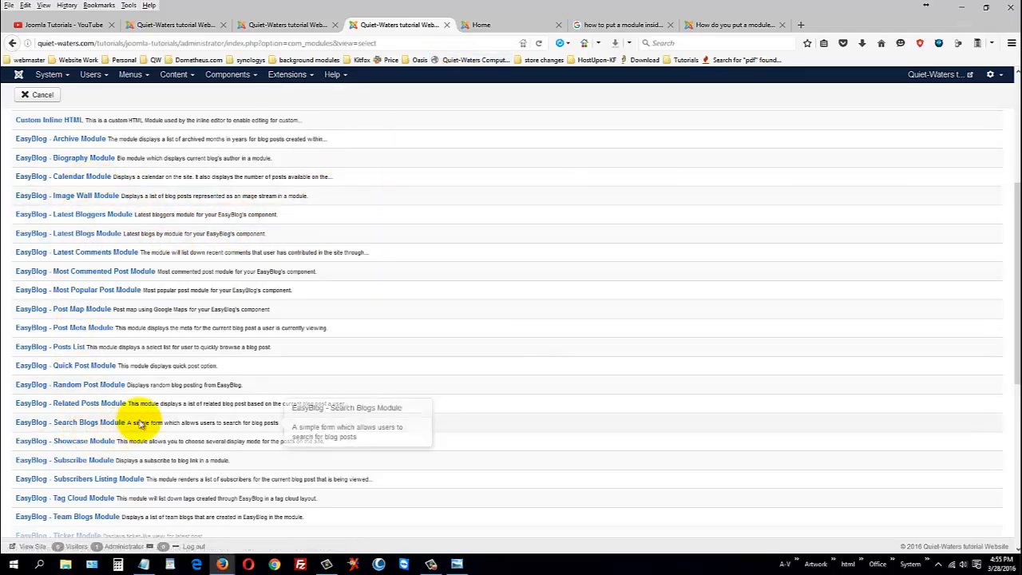
scroll(139, 423, down, 5)
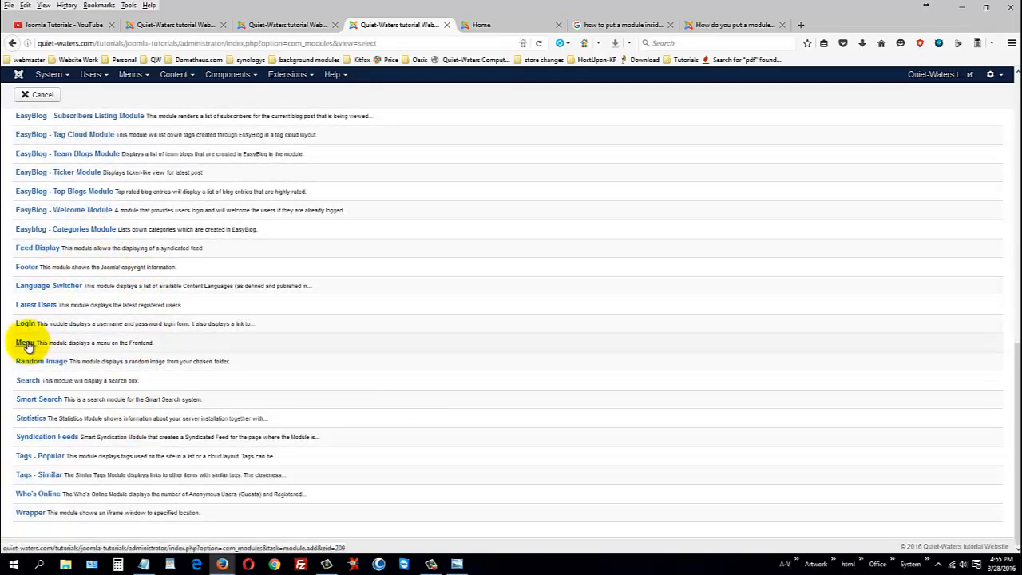
View the main navigation at the top of the home page and return to the new Menu module form.
click(482, 26)
scroll(490, 372, up, 4)
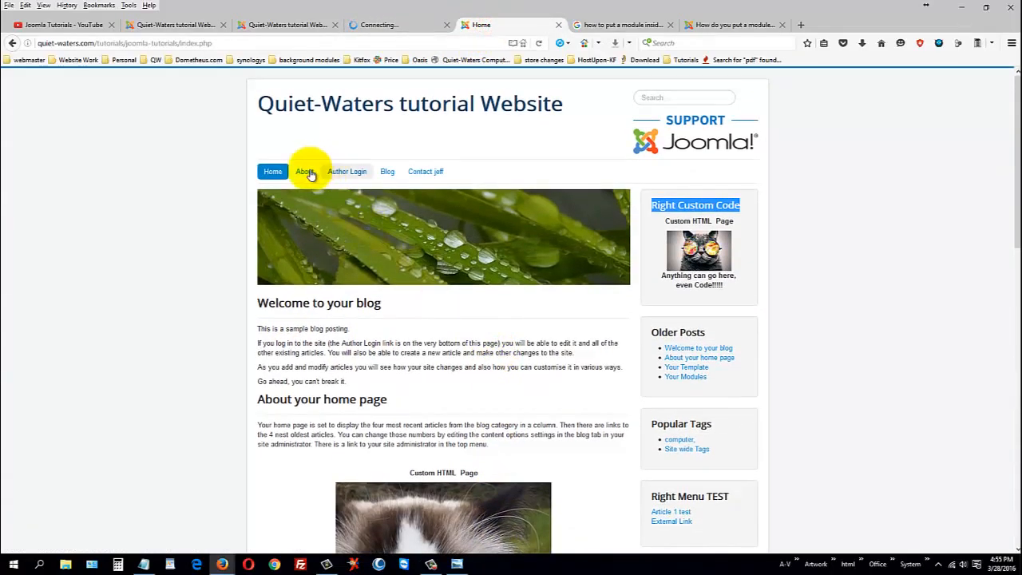
click(383, 24)
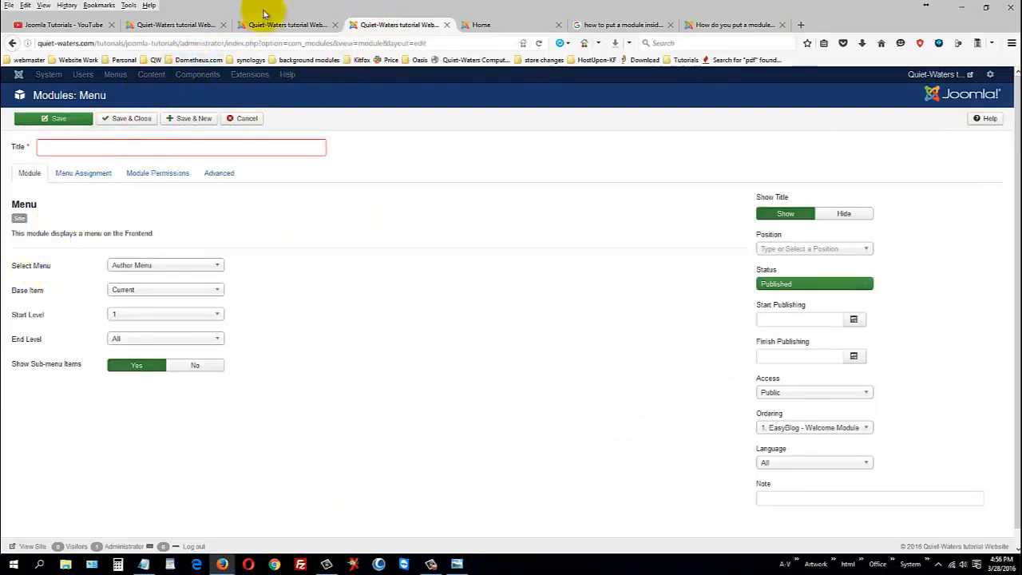
Review the site's existing menus and examine the modules and their assigned positions in the site module list.
click(194, 24)
click(132, 76)
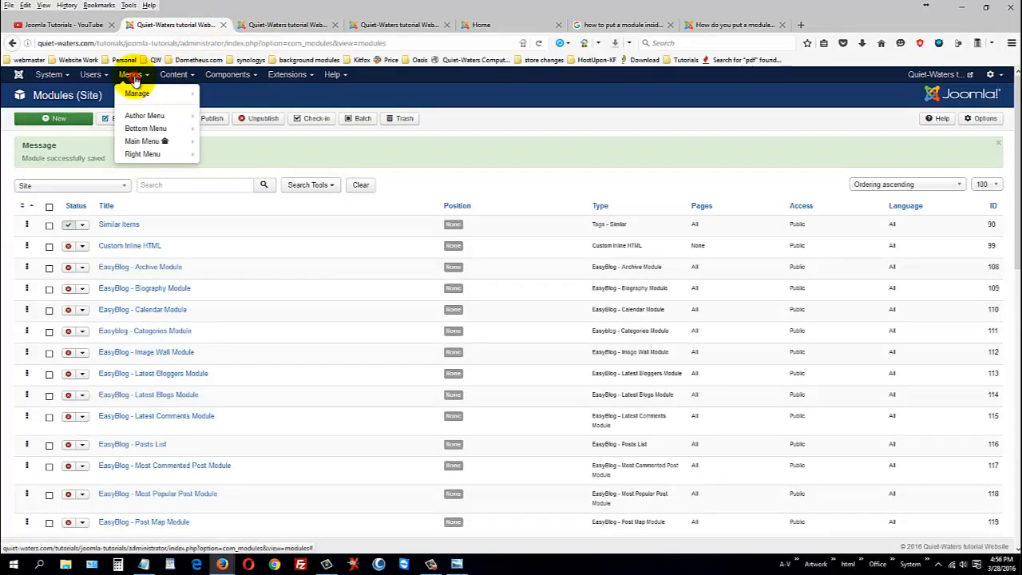
mouse_move(141, 100)
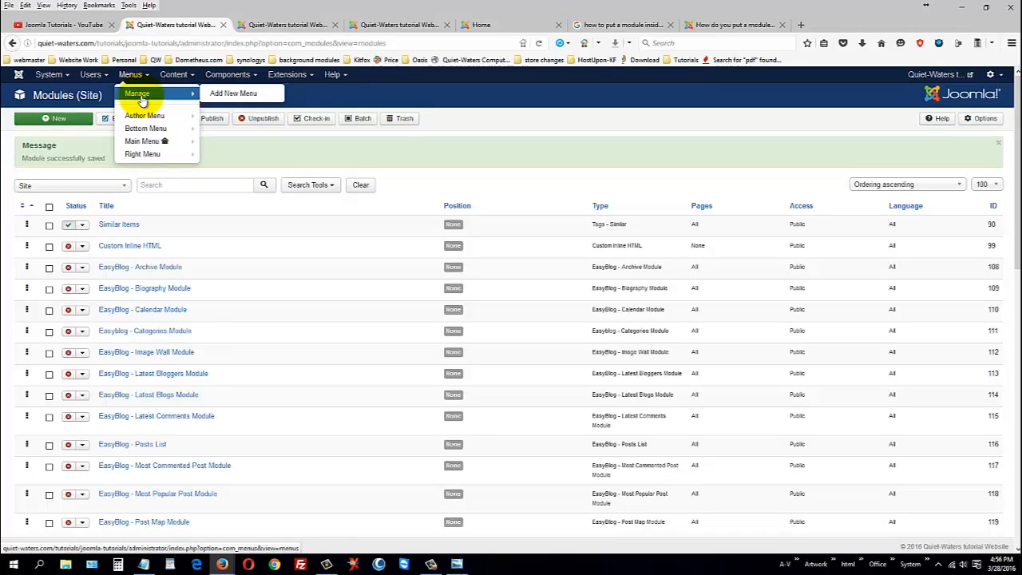
mouse_move(146, 145)
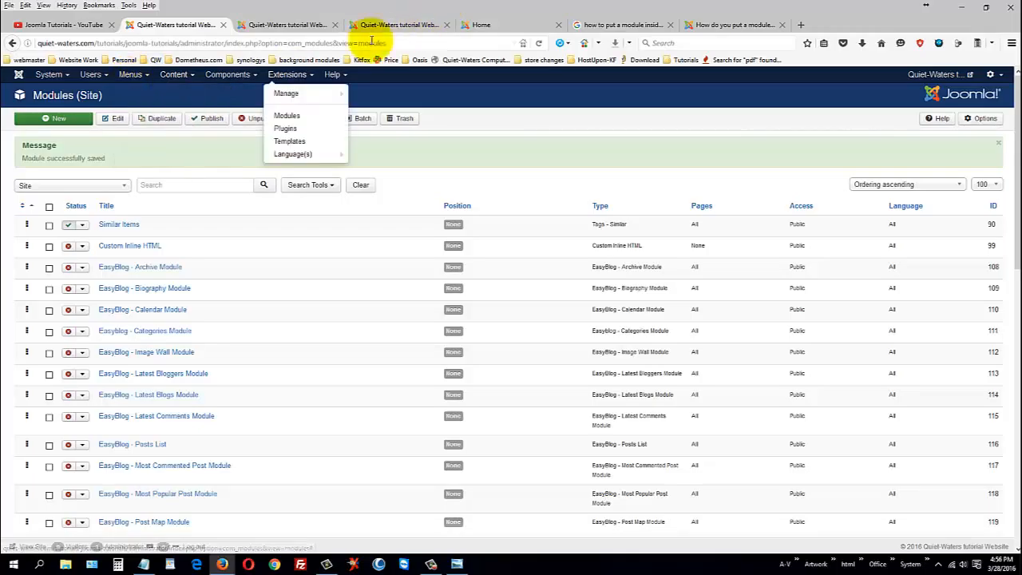
scroll(275, 456, down, 5)
scroll(276, 456, up, 5)
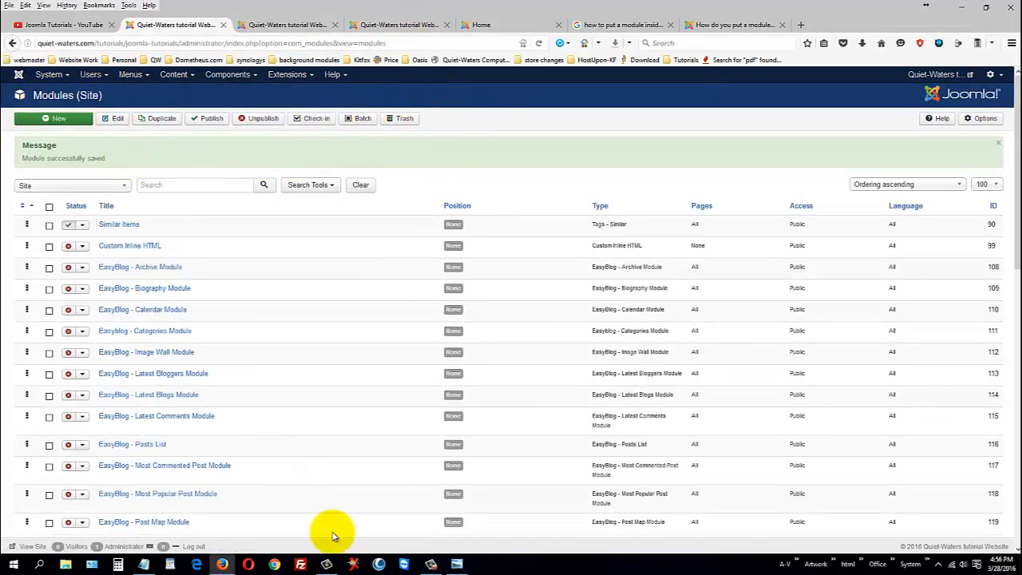
scroll(301, 461, down, 10)
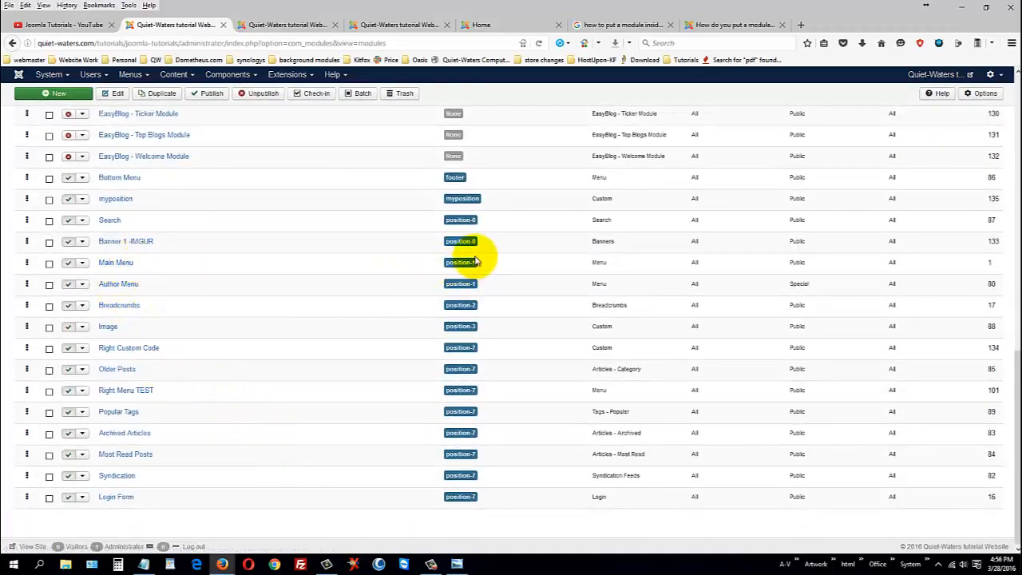
Check the home page's navigation bar, glance at the article being edited, and return to the new Menu module form.
click(481, 25)
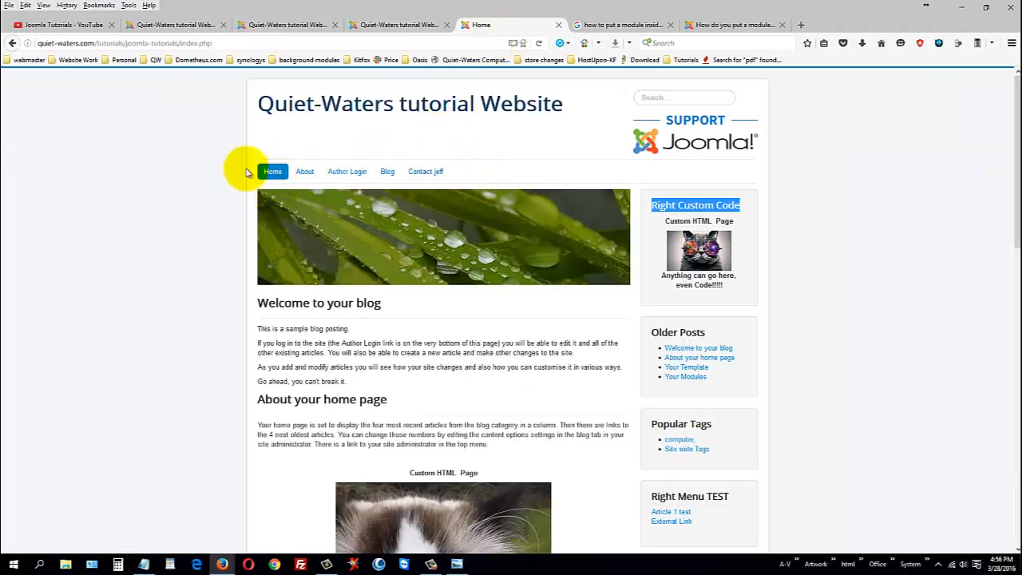
click(166, 28)
click(309, 25)
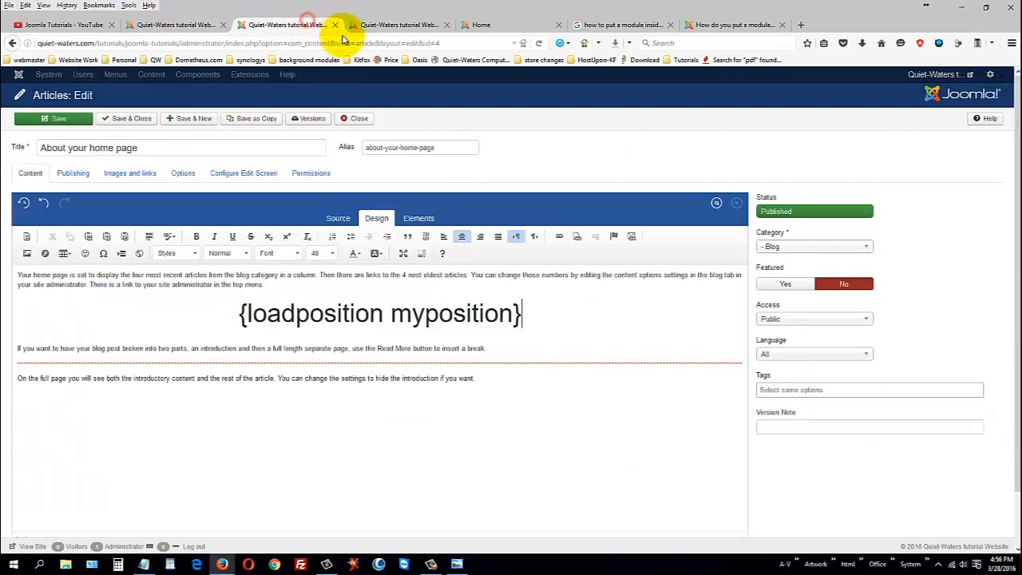
click(419, 27)
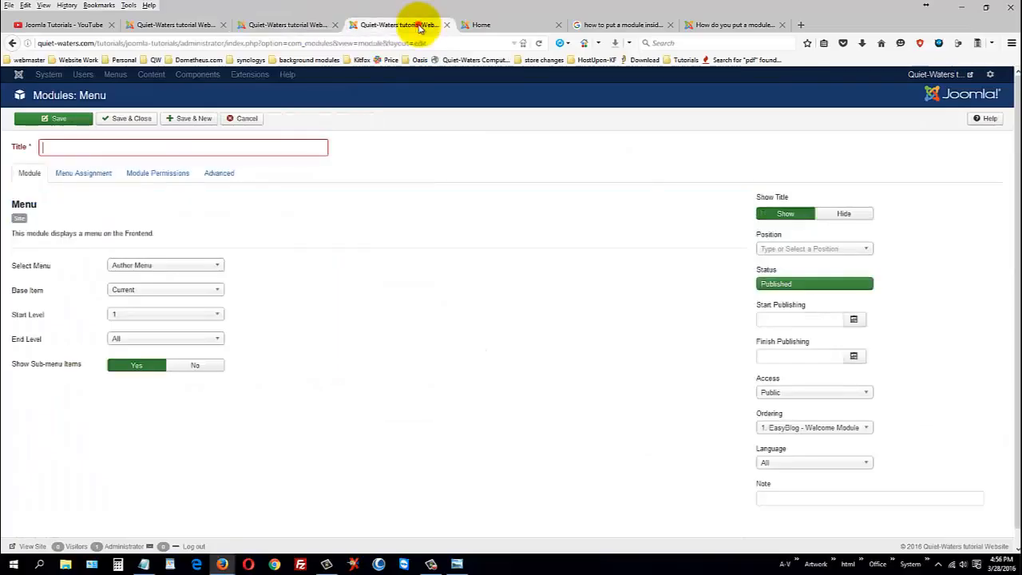
Select Main Menu as the menu the new module displays and assign the module to all pages.
click(186, 146)
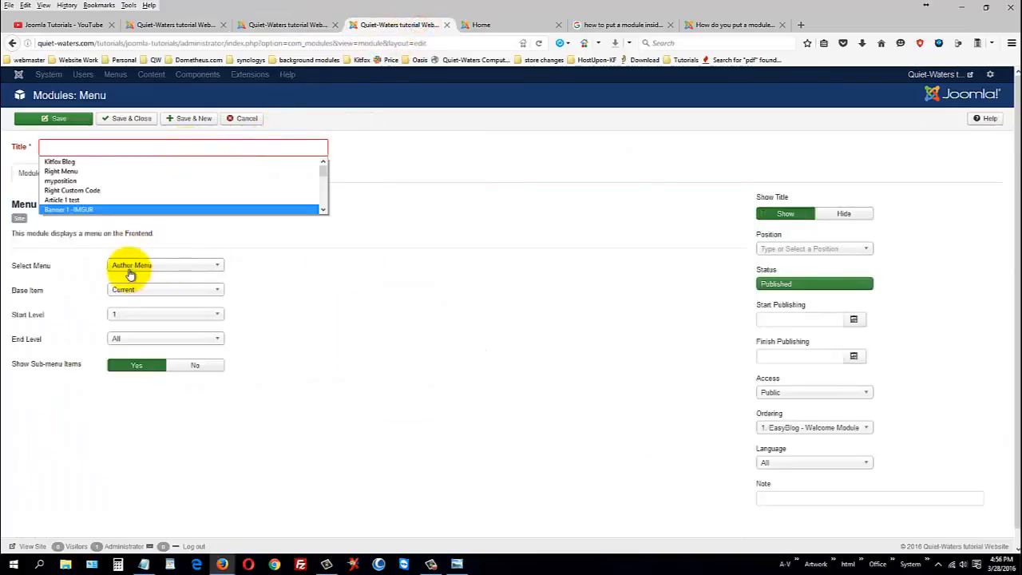
click(130, 267)
click(135, 322)
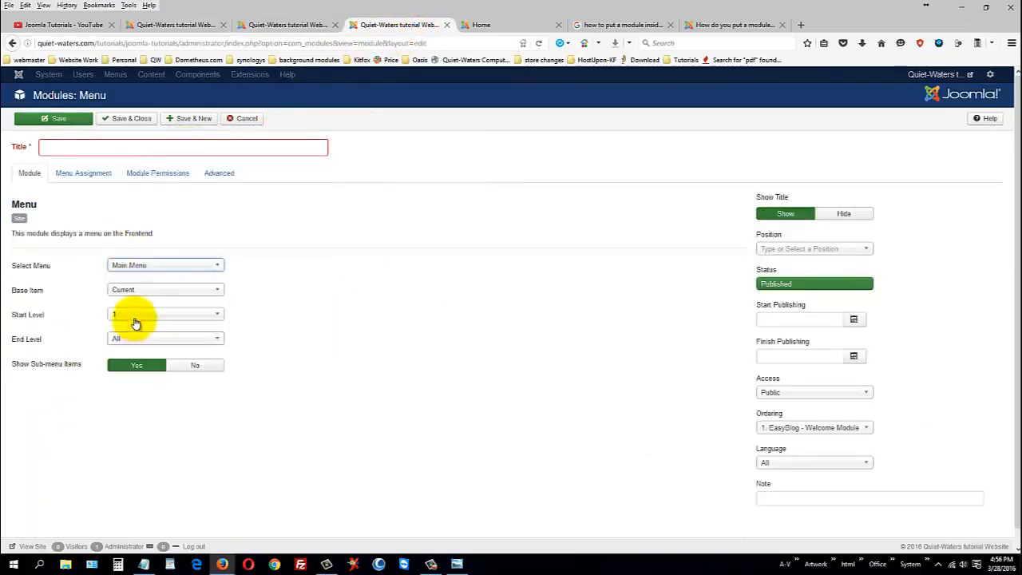
click(83, 172)
click(151, 198)
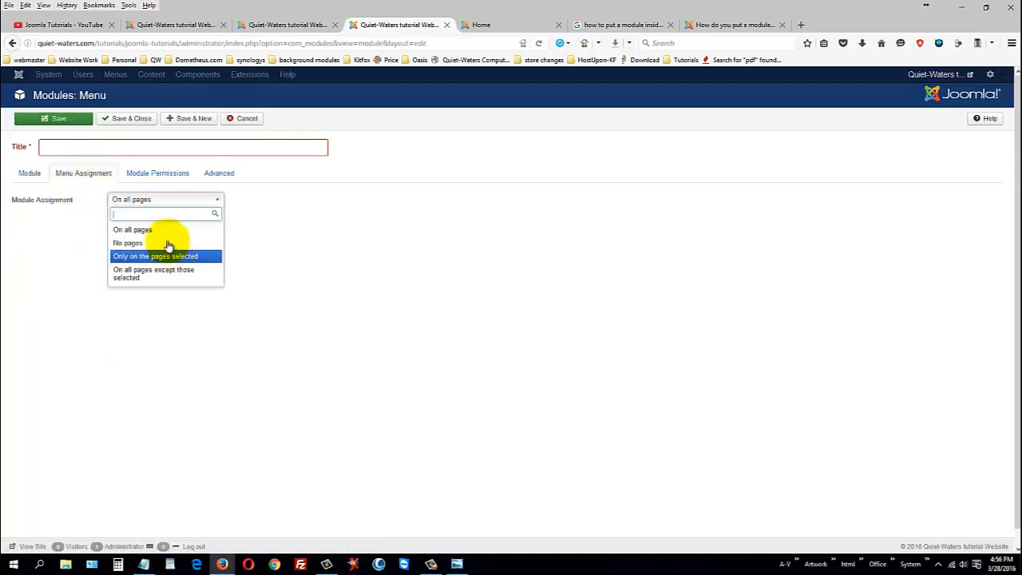
click(167, 230)
click(29, 174)
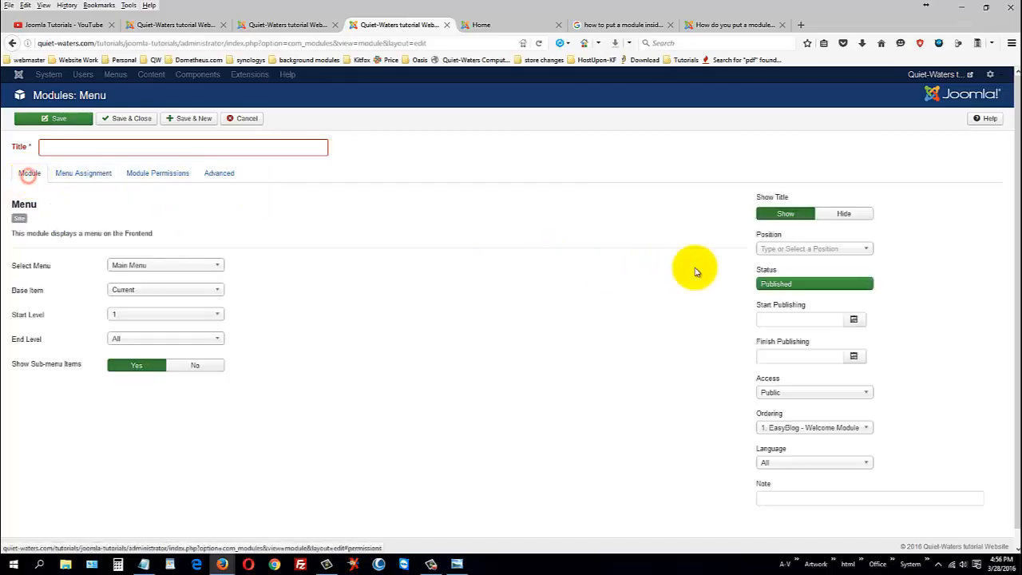
Hide the new Menu module's title and set its position to position-1.
click(843, 213)
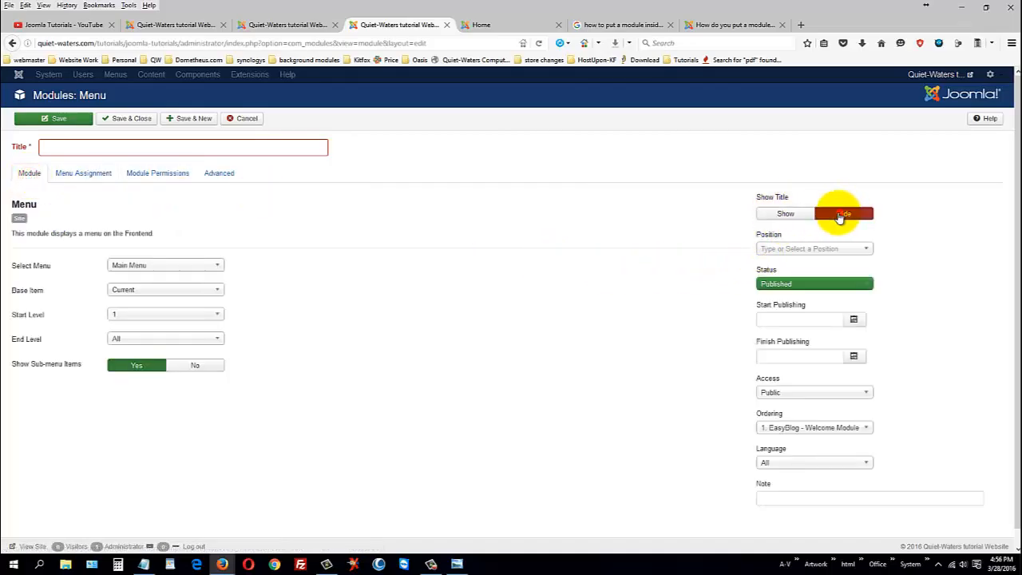
click(797, 252)
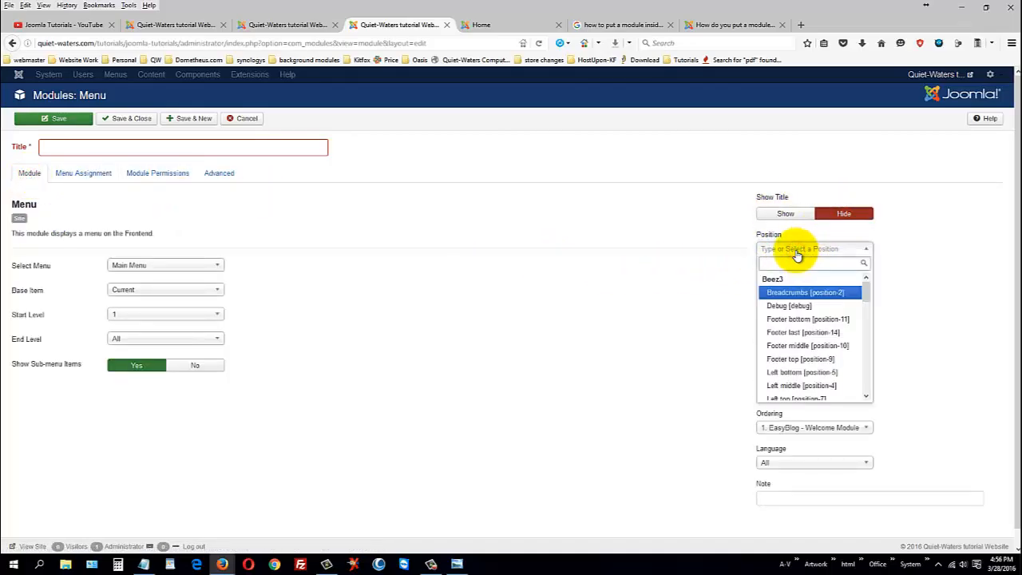
text(position-)
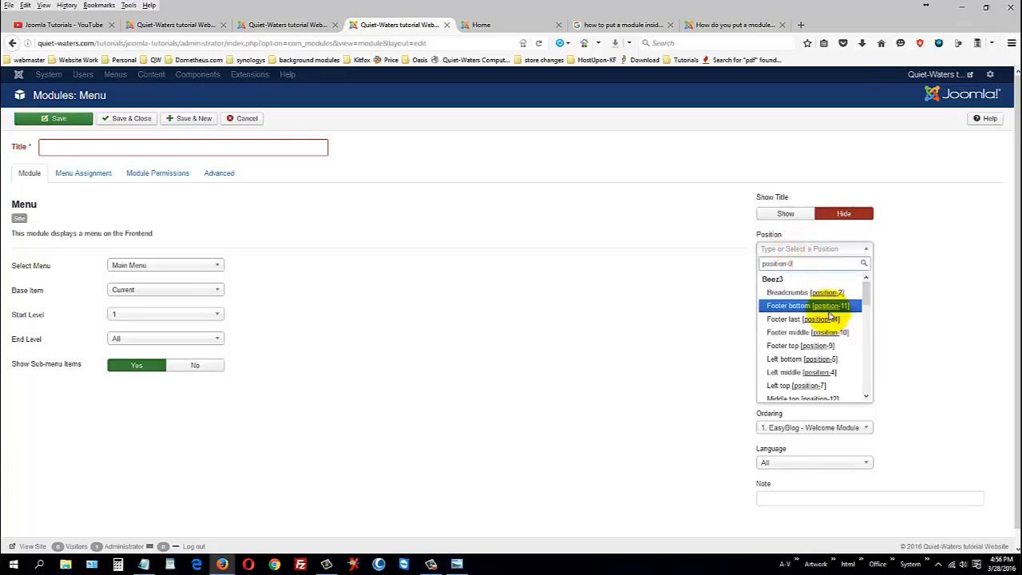
text(1)
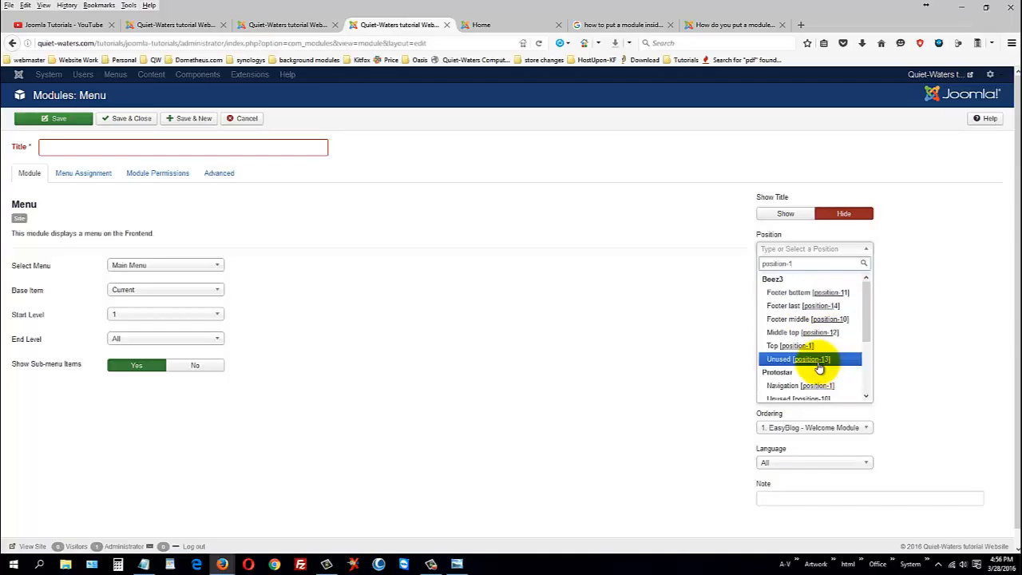
key(Return)
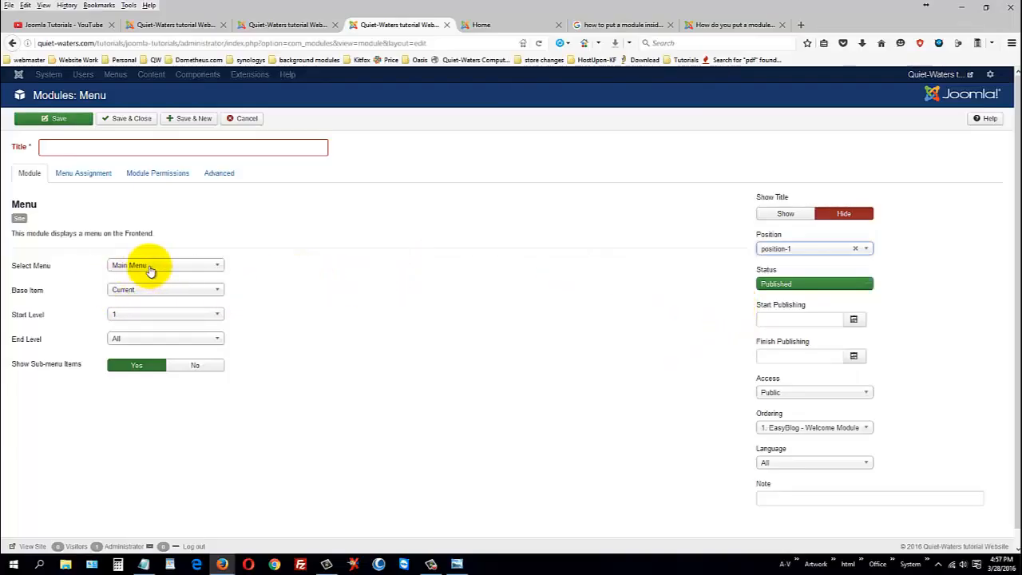
Review the new module's page assignment and settings, then compare the home page navigation with the site's existing menus.
click(80, 173)
click(32, 174)
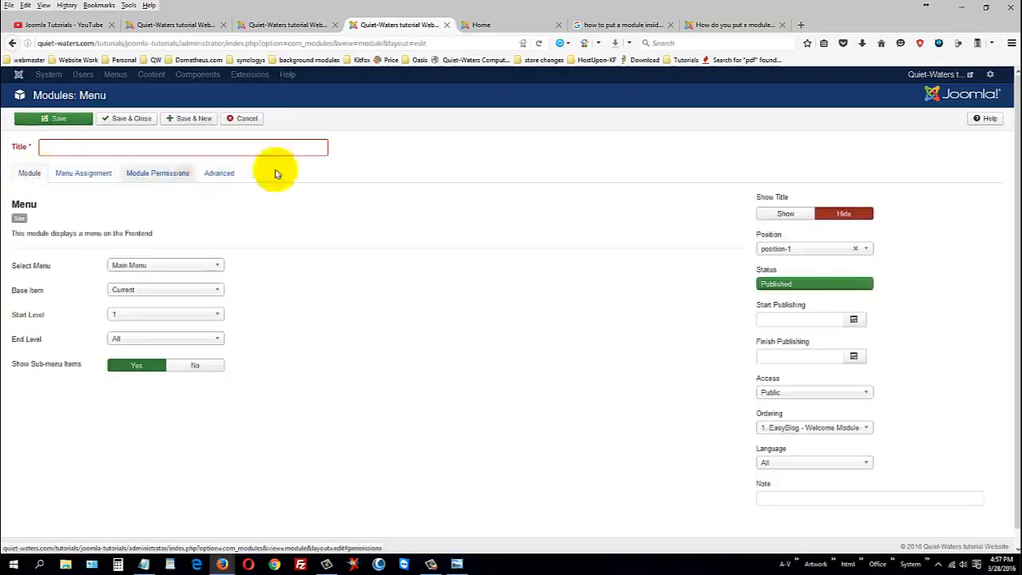
click(118, 147)
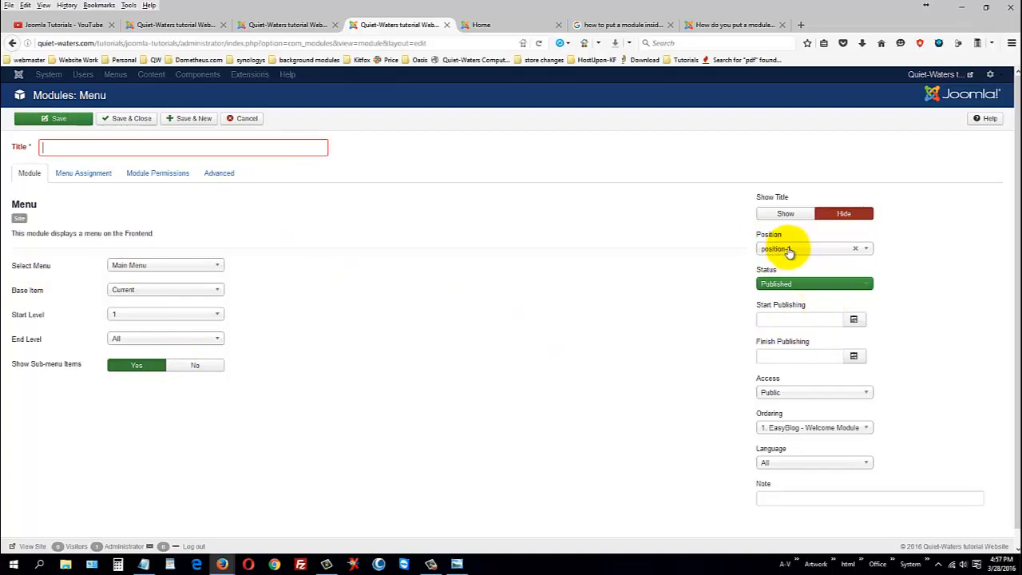
click(506, 25)
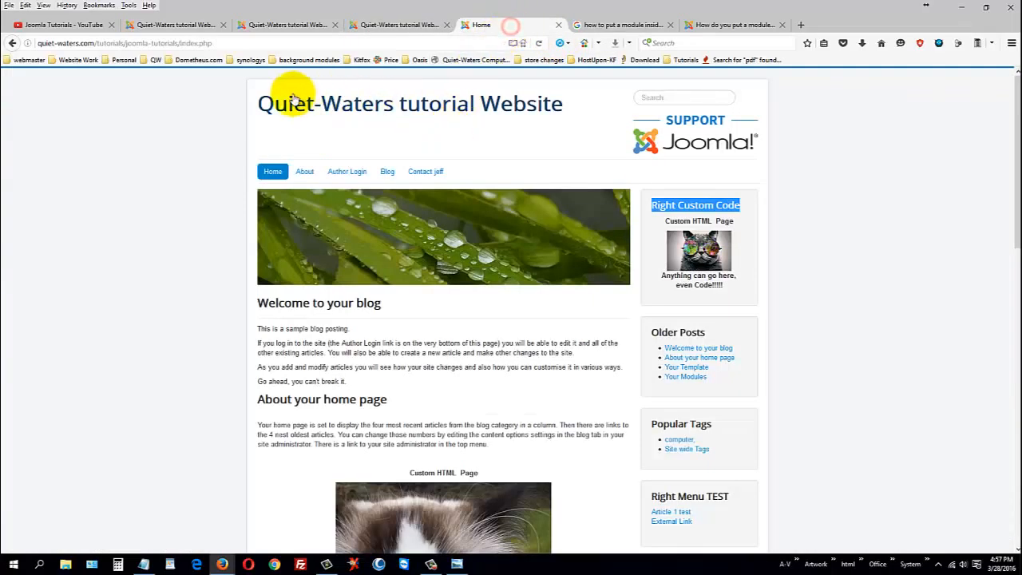
click(163, 25)
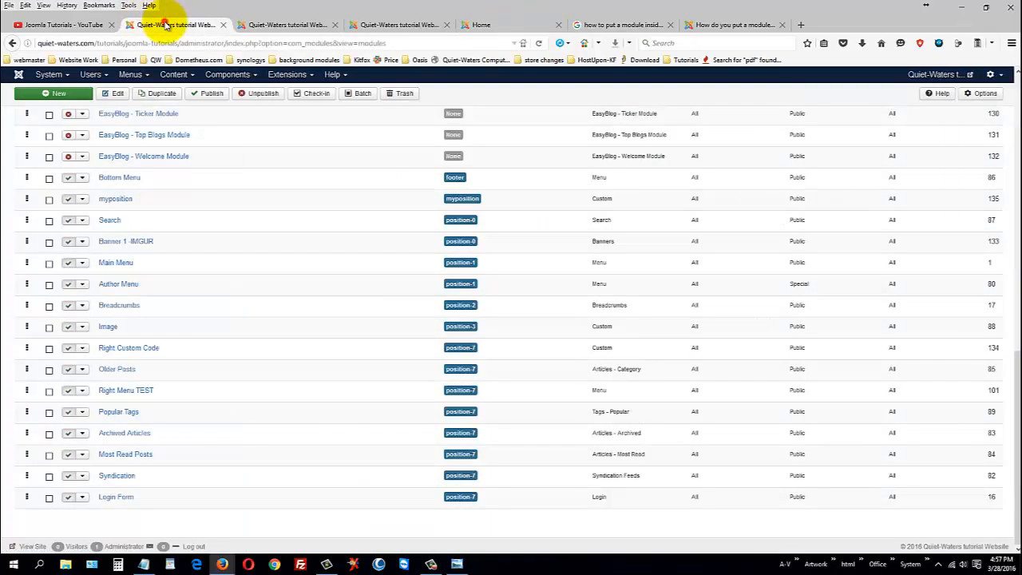
click(131, 74)
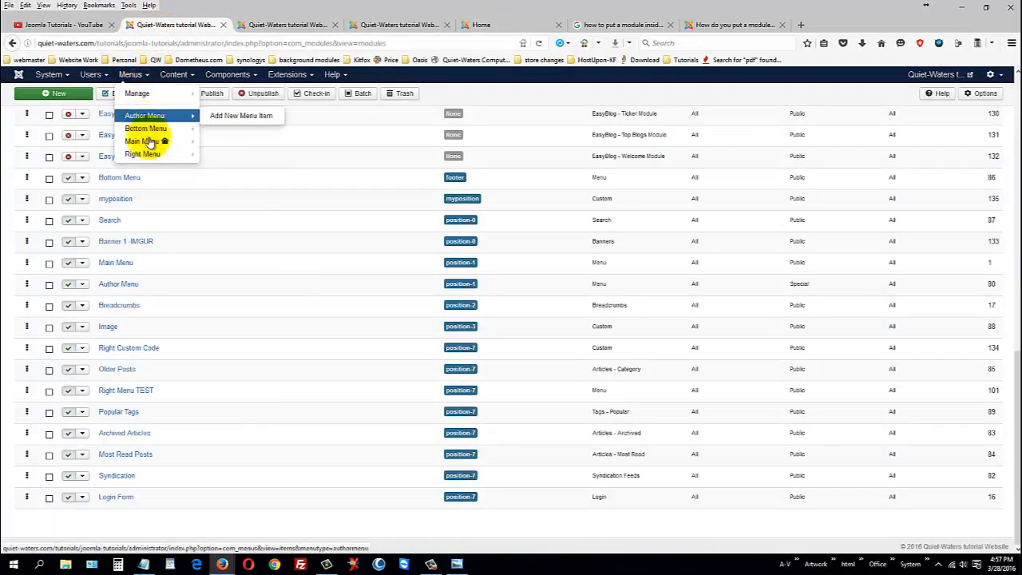
mouse_move(156, 141)
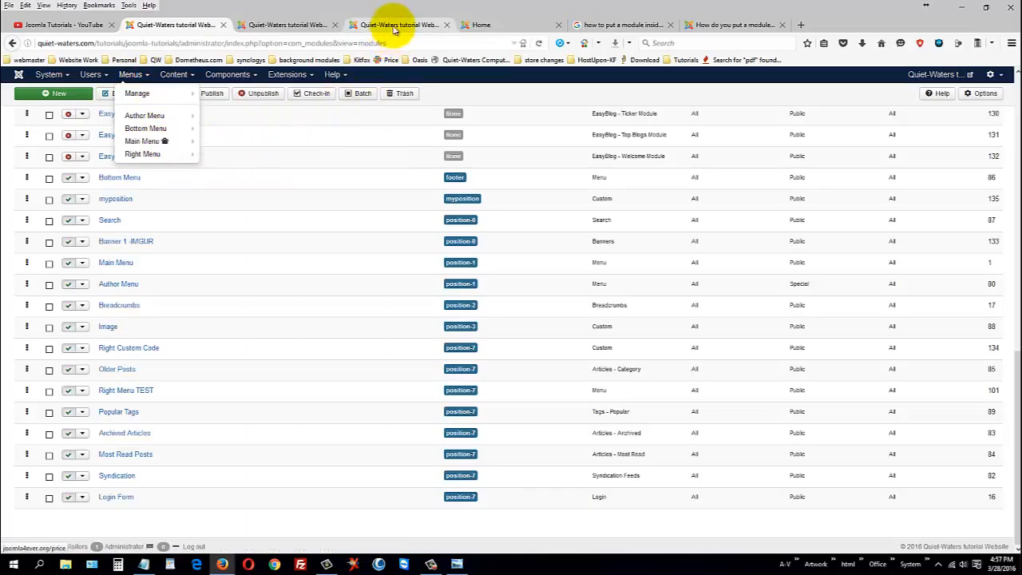
Examine the whole site module list, comparing the EasyBlog modules without a position with the modules assigned to positions.
click(286, 74)
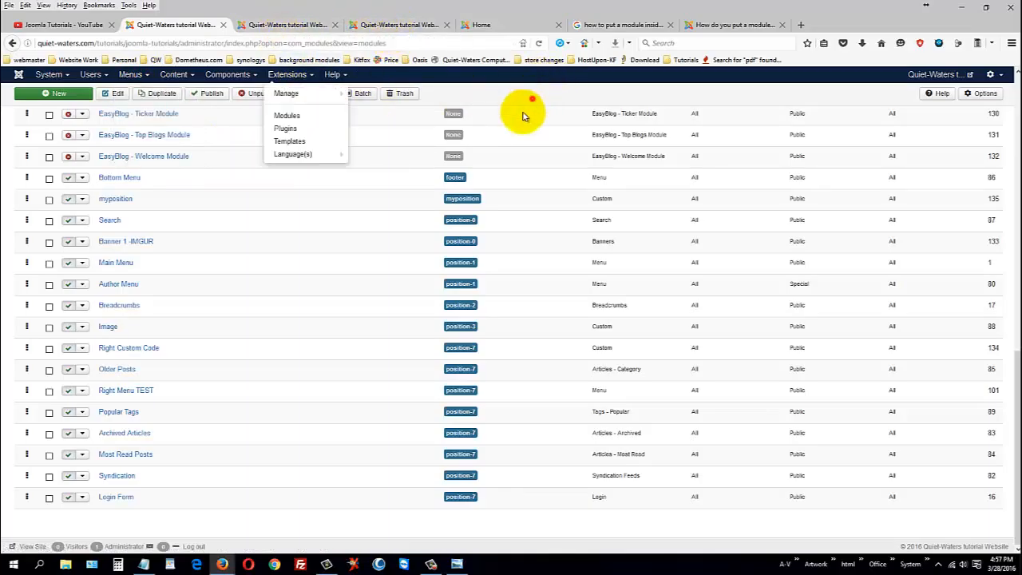
scroll(359, 262, up, 10)
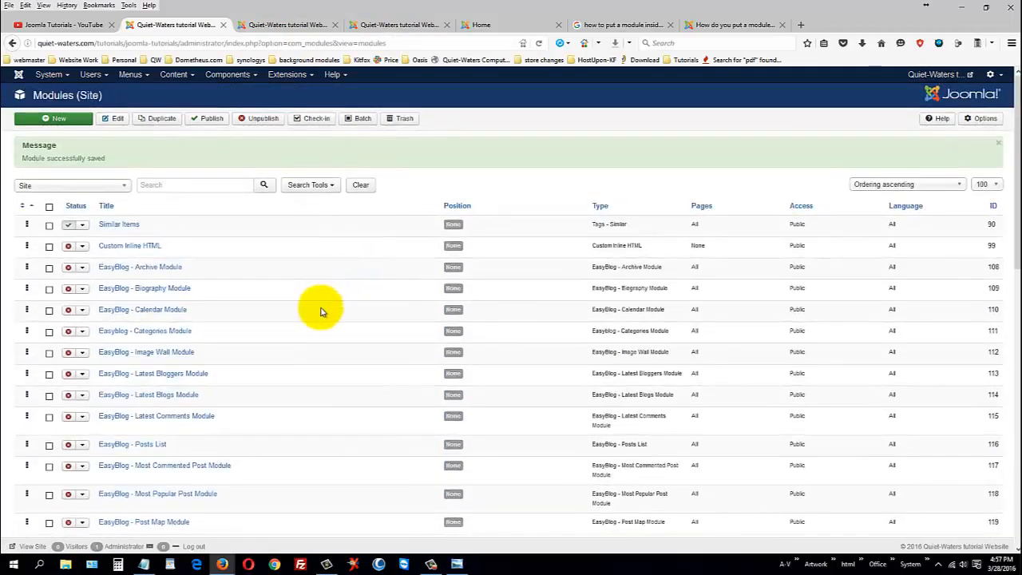
scroll(321, 311, down, 10)
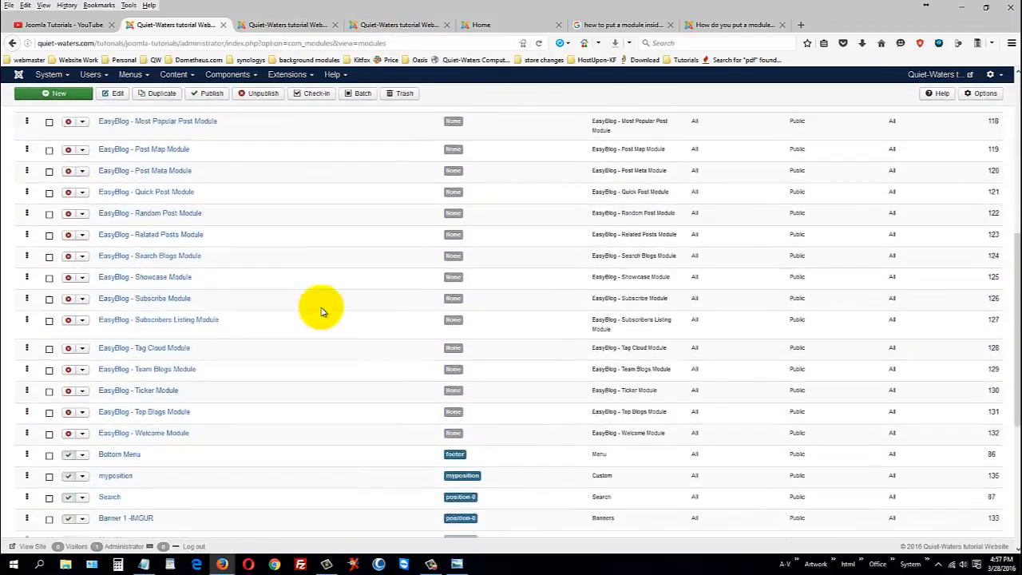
scroll(323, 308, up, 5)
scroll(324, 307, up, 3)
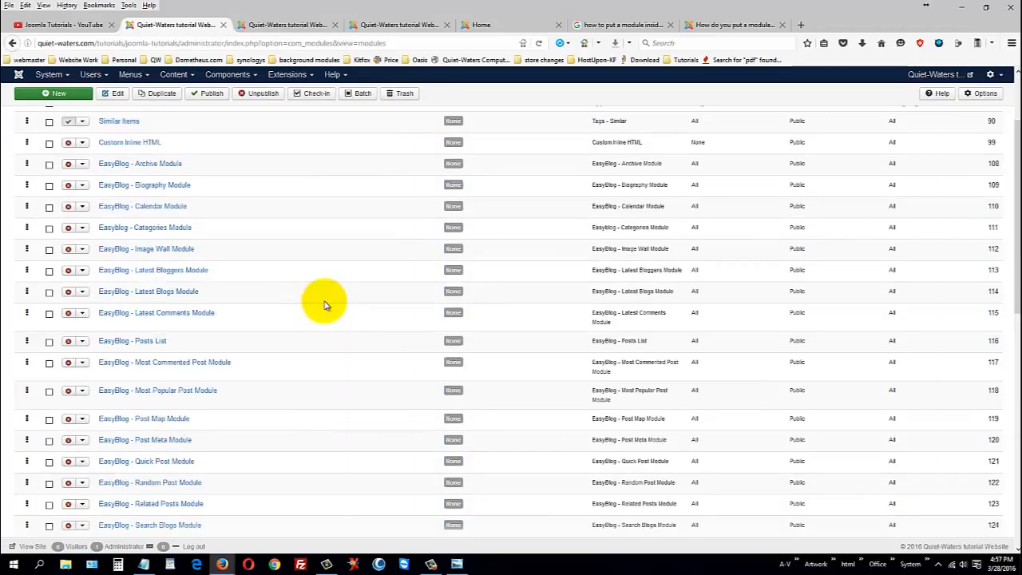
scroll(324, 305, down, 10)
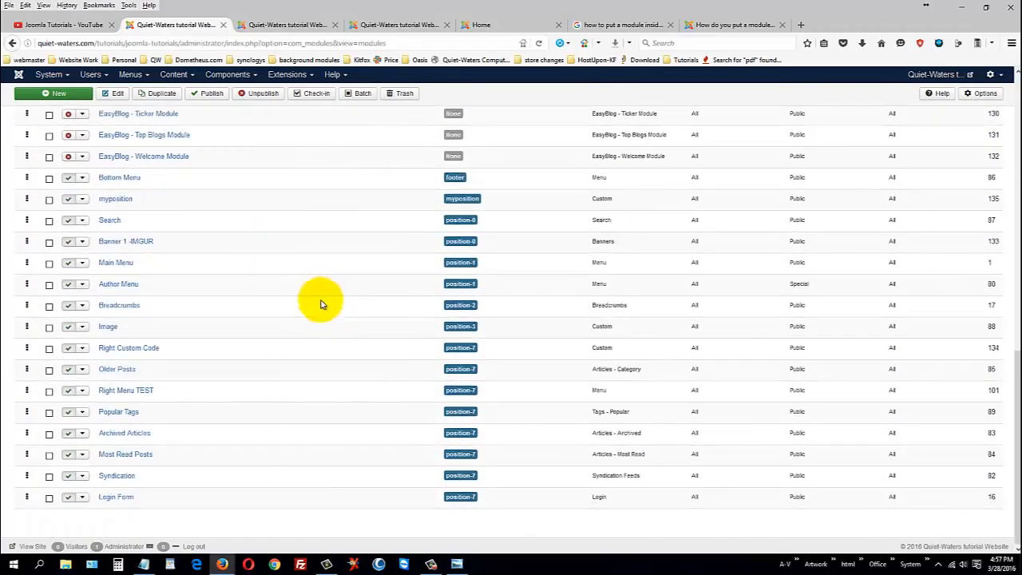
scroll(321, 306, up, 15)
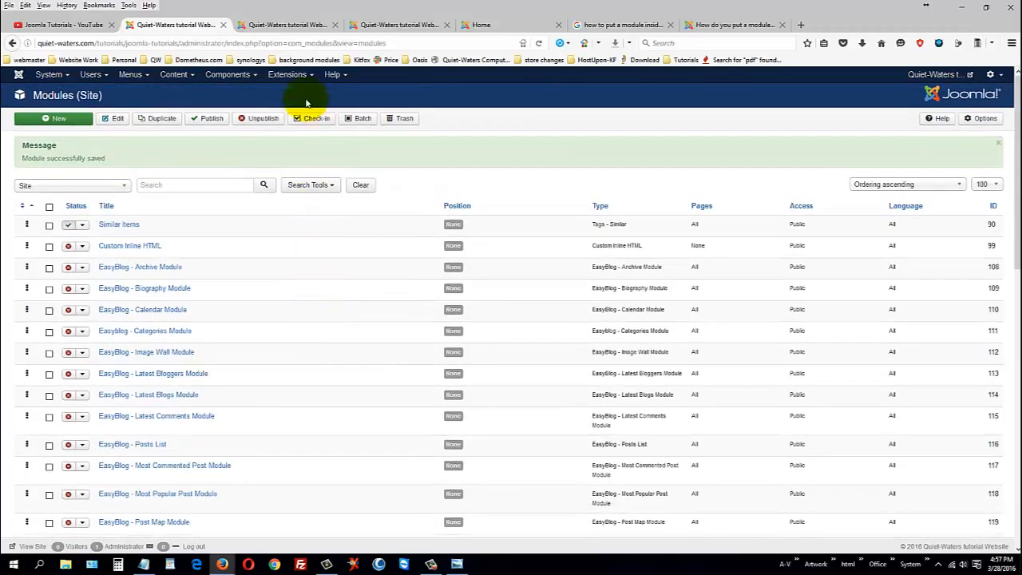
Open the extension installer and look over the popular extensions available to install from the web.
click(287, 74)
mouse_move(295, 96)
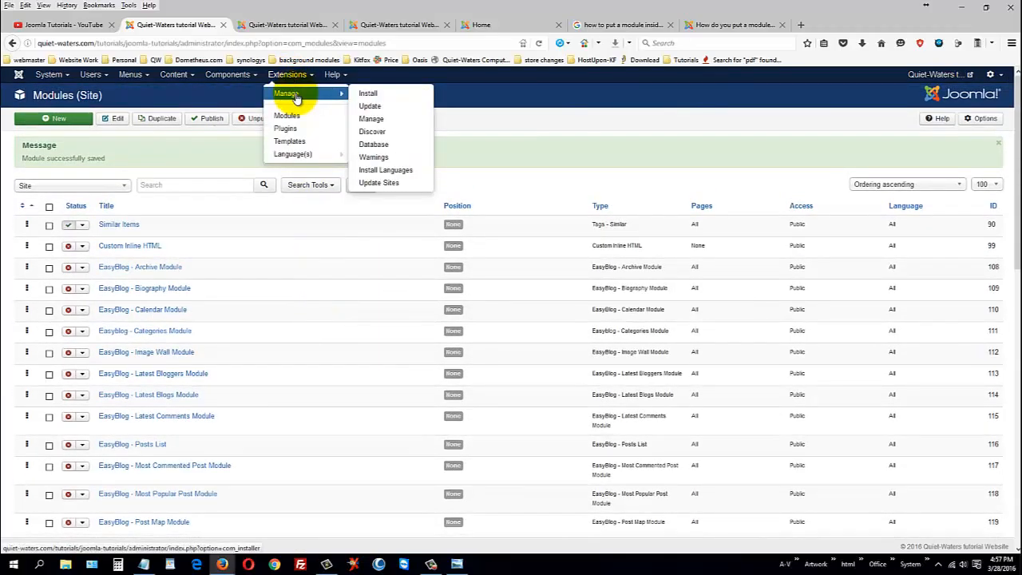
click(288, 94)
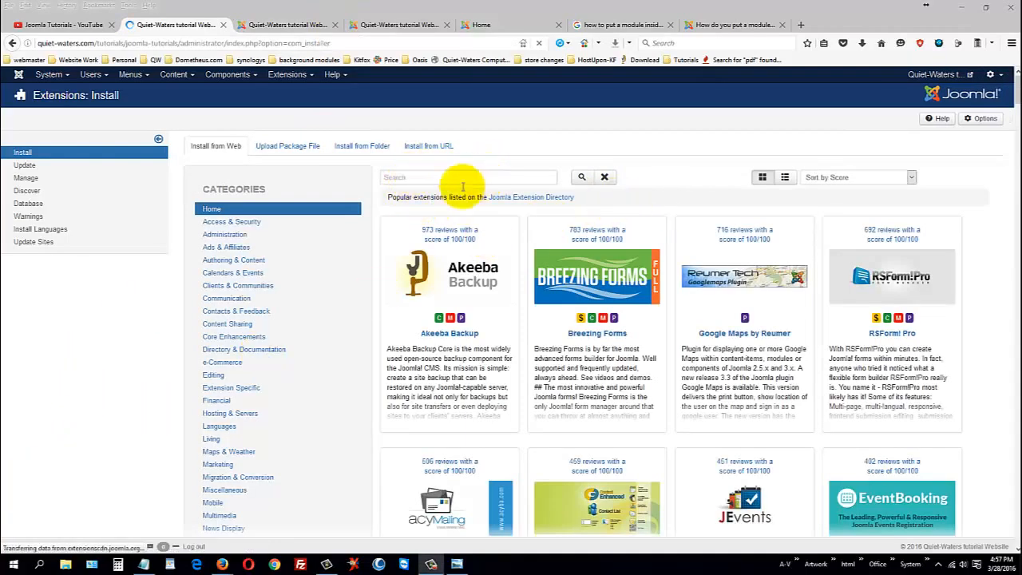
scroll(306, 395, down, 5)
scroll(306, 394, up, 5)
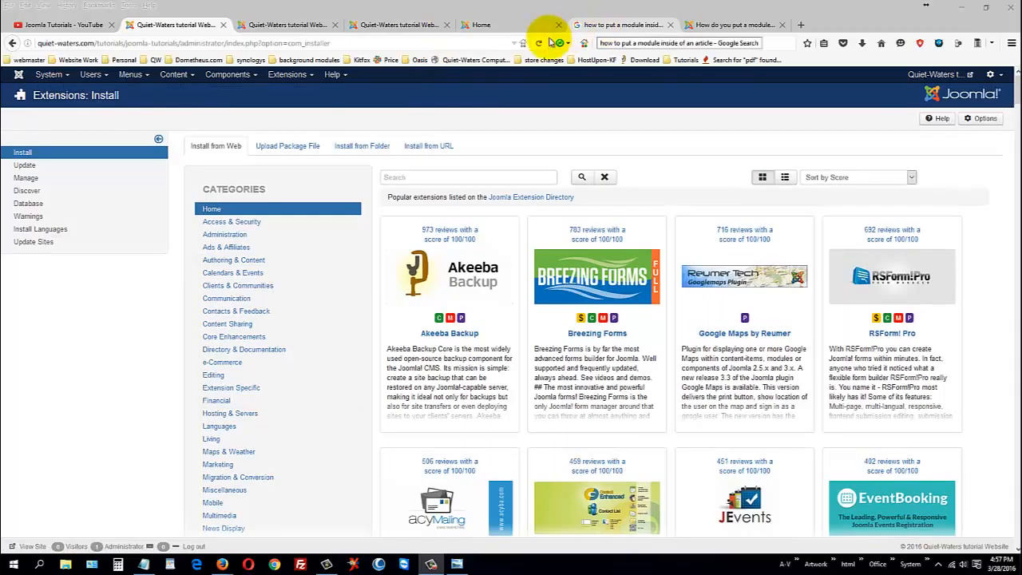
Close the Google results and module how-to pages and open the Joomla Extensions Directory from joomla.org.
click(671, 26)
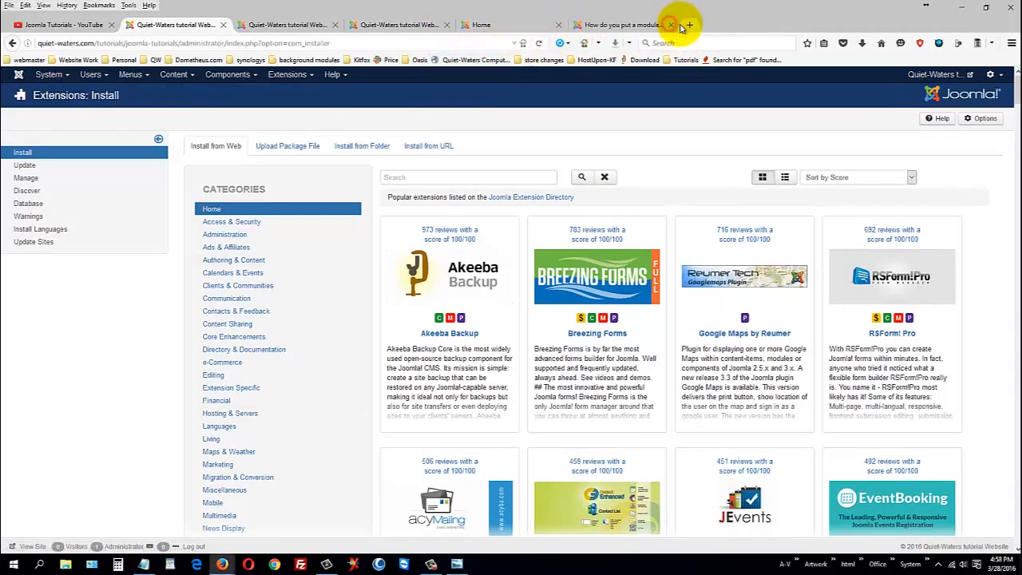
click(667, 26)
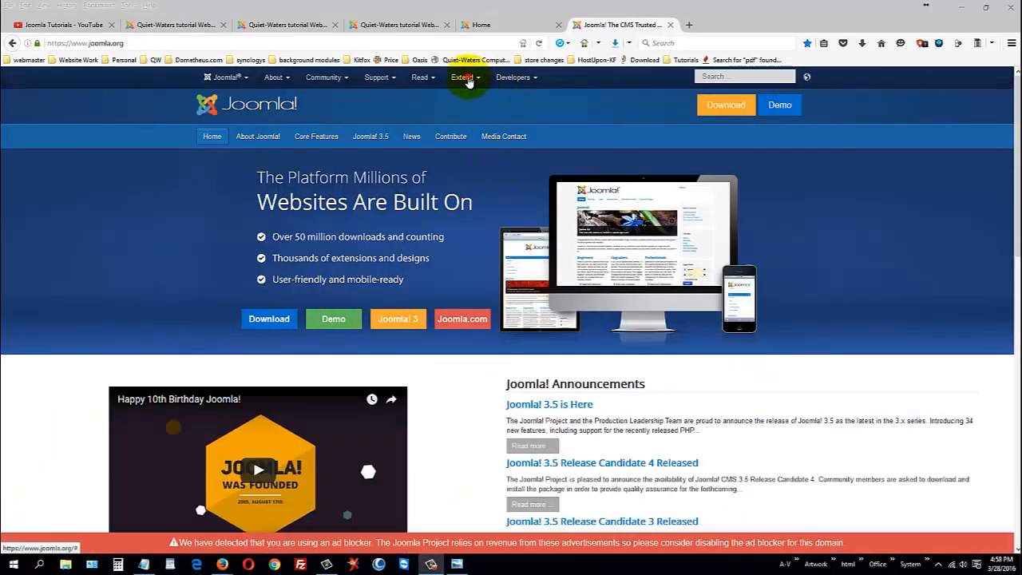
mouse_move(468, 78)
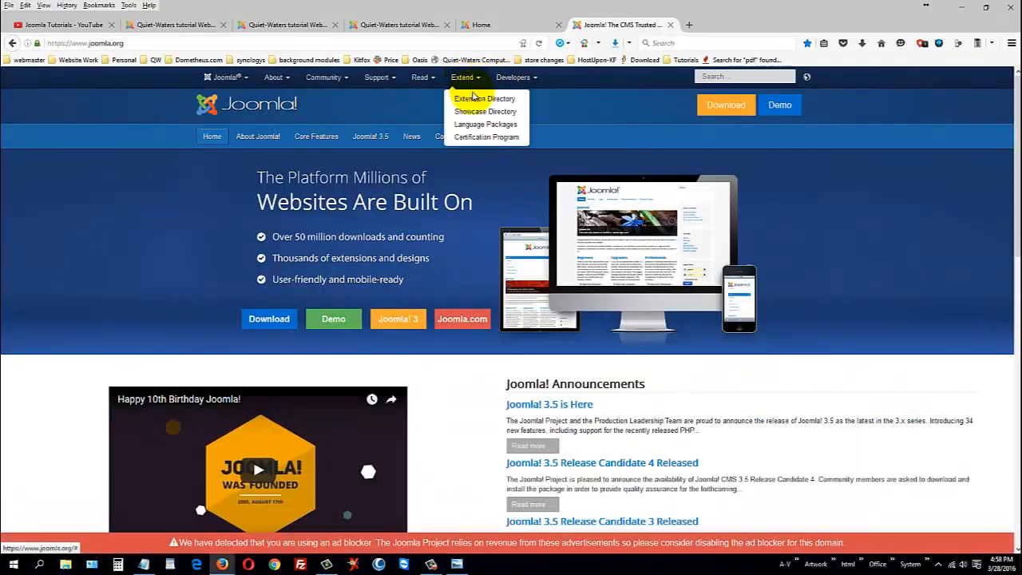
click(479, 100)
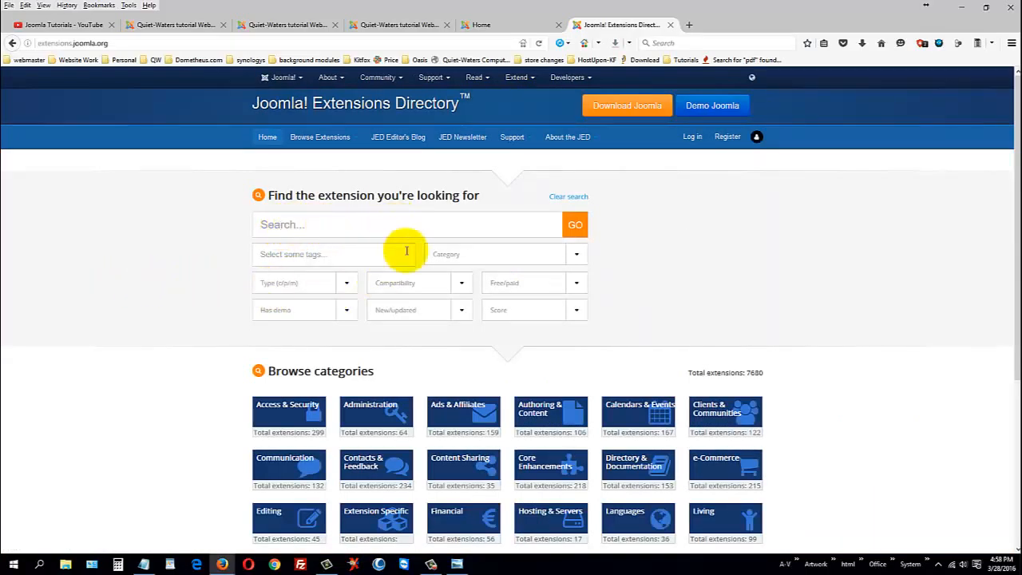
Set the extension type filter to Module and enter "slideshow" as the search term.
click(576, 255)
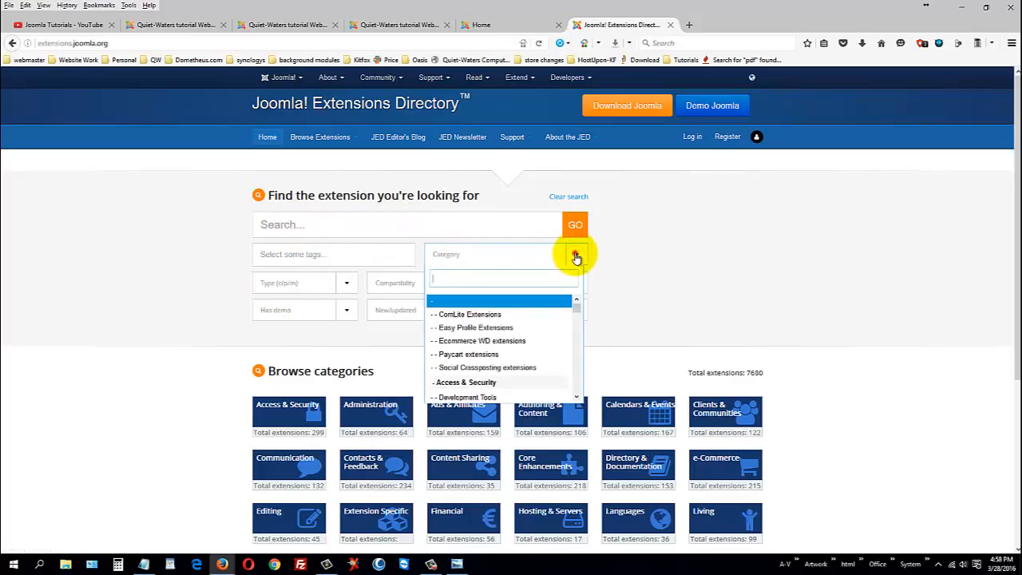
click(575, 255)
click(344, 286)
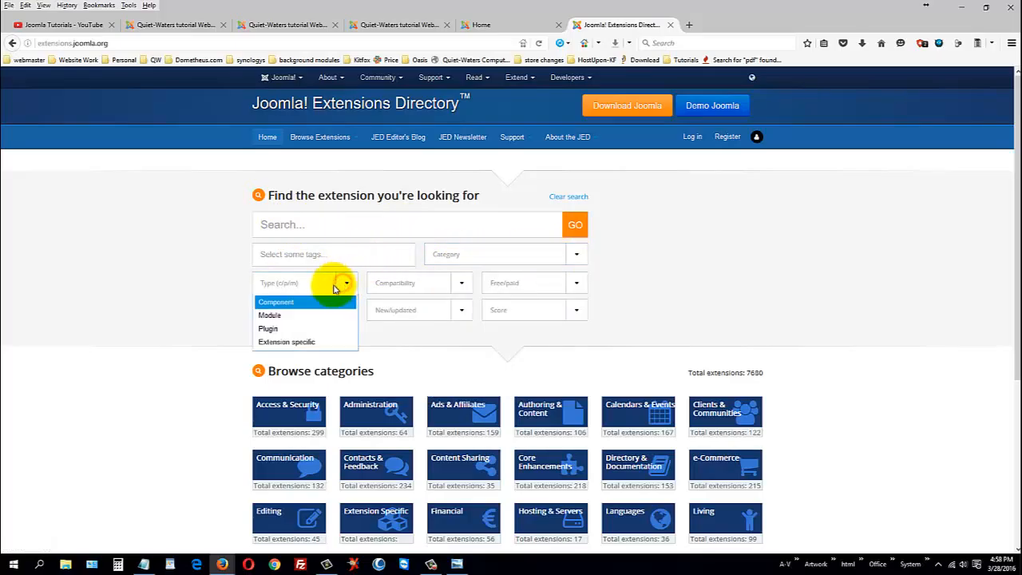
click(292, 316)
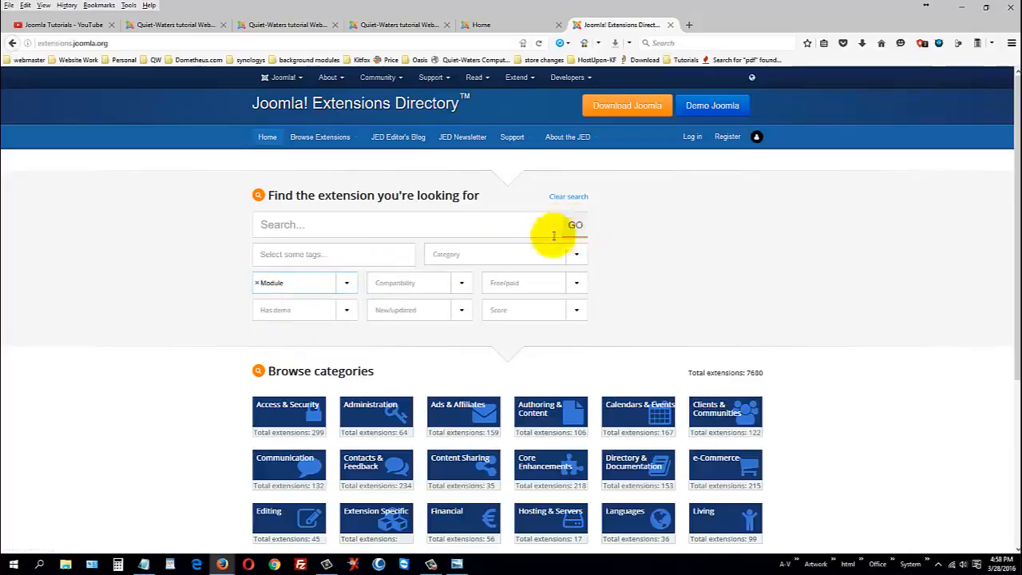
click(457, 227)
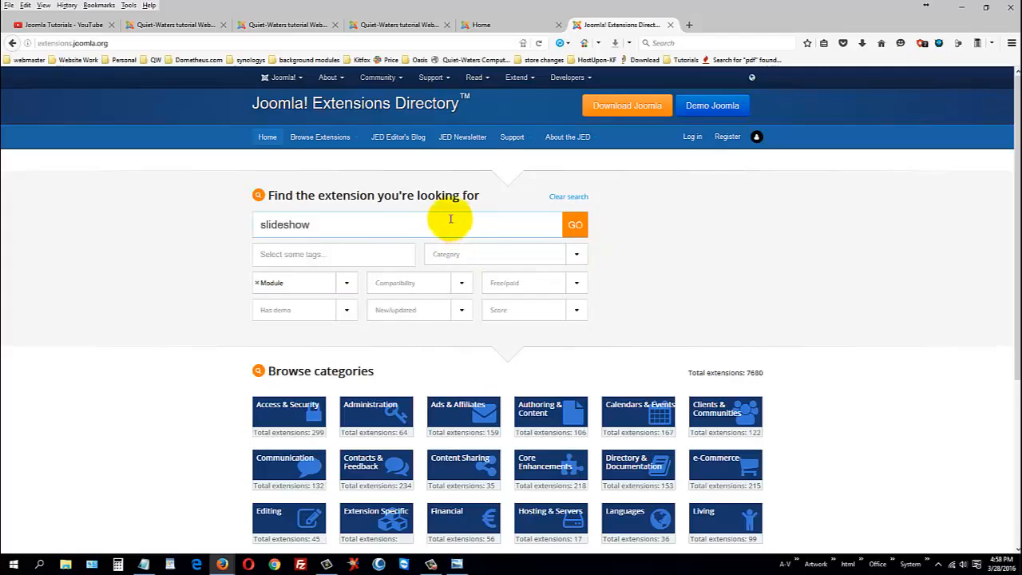
Limit the slideshow search to Joomla 3 compatibility and Free download, and run it.
click(449, 285)
click(429, 299)
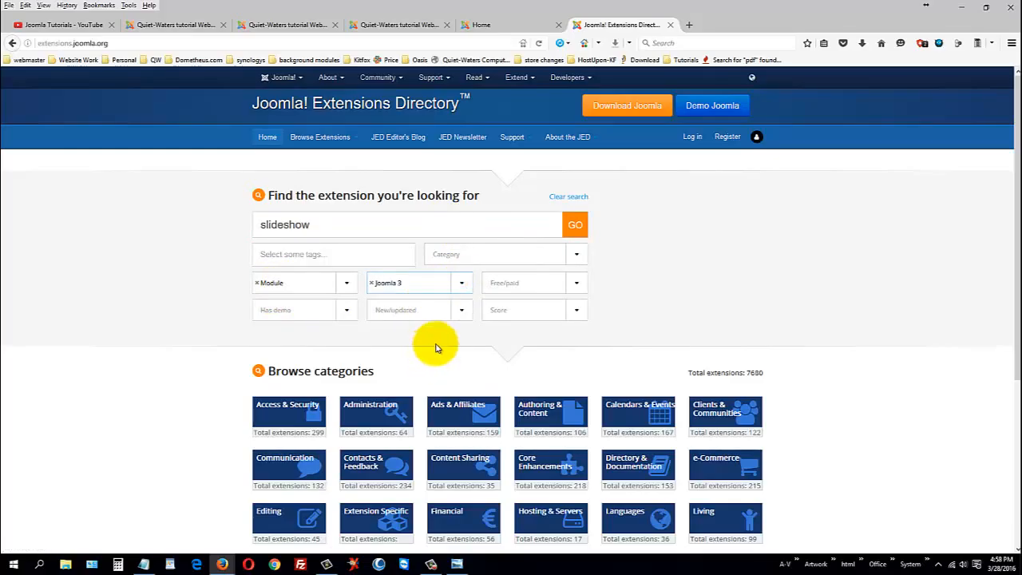
click(577, 281)
click(549, 303)
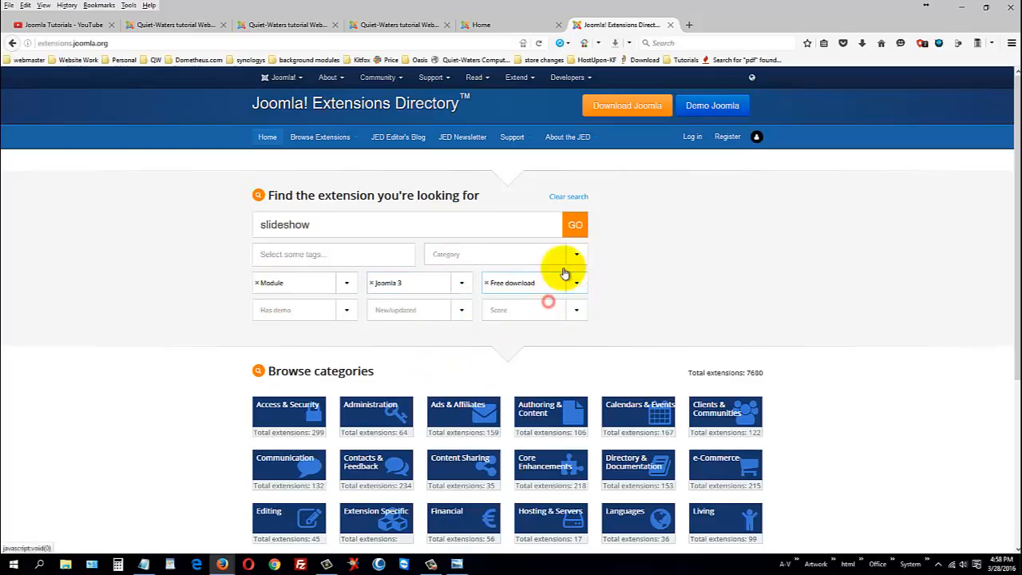
click(578, 224)
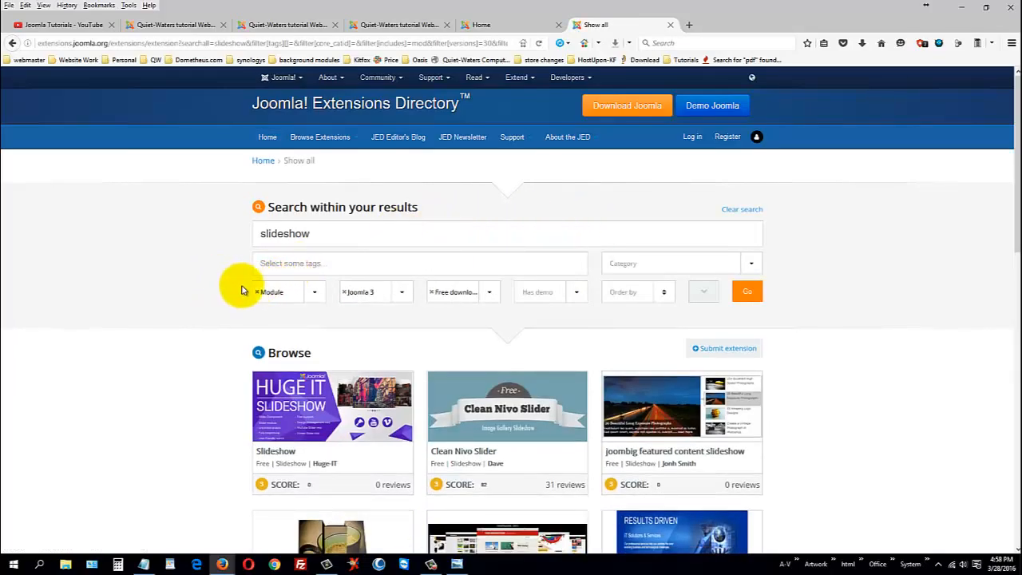
Look through the slideshow module results, checking their scores and review counts.
scroll(222, 311, down, 3)
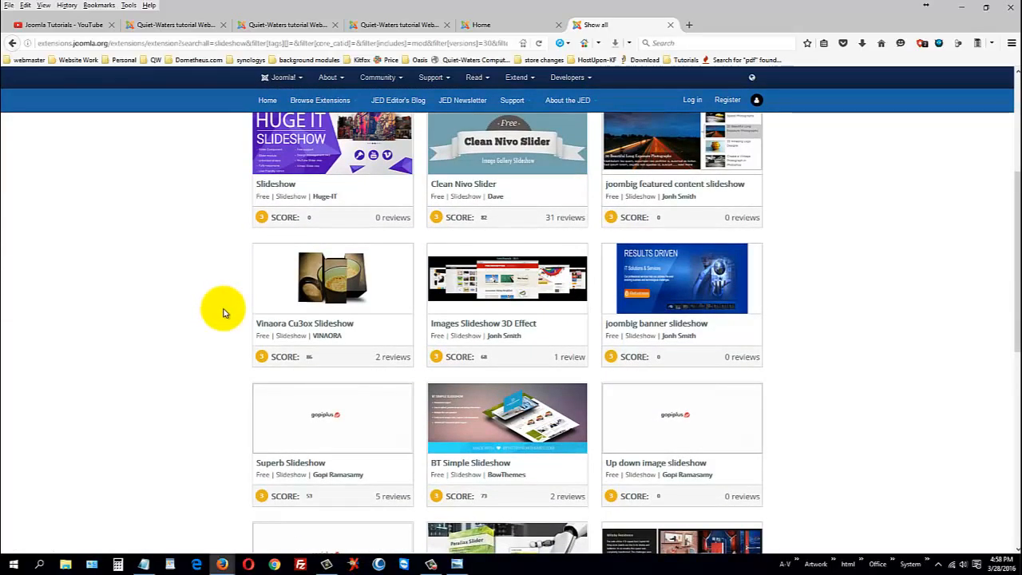
scroll(217, 308, up, 2)
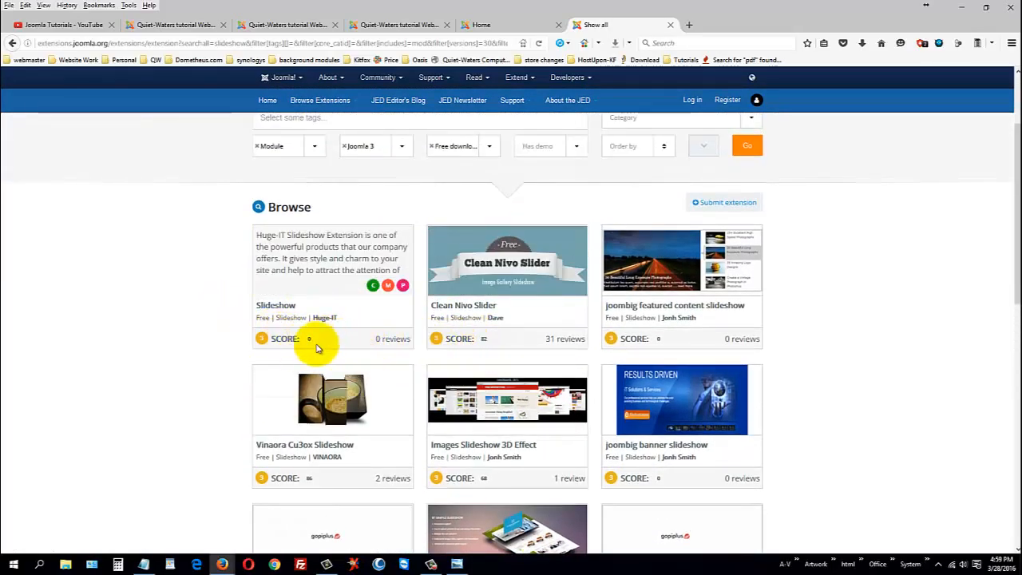
scroll(182, 383, down, 2)
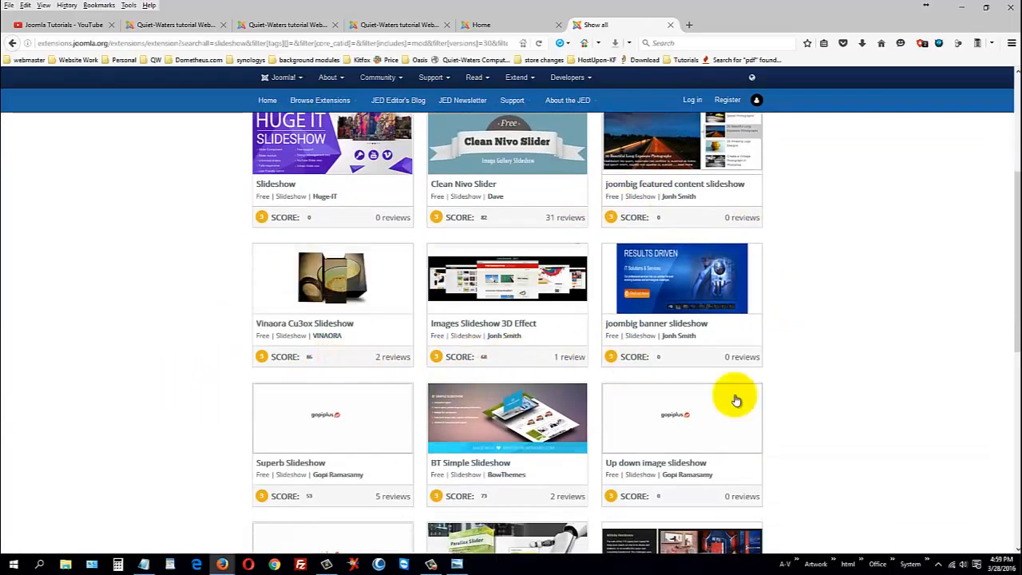
scroll(875, 411, up, 4)
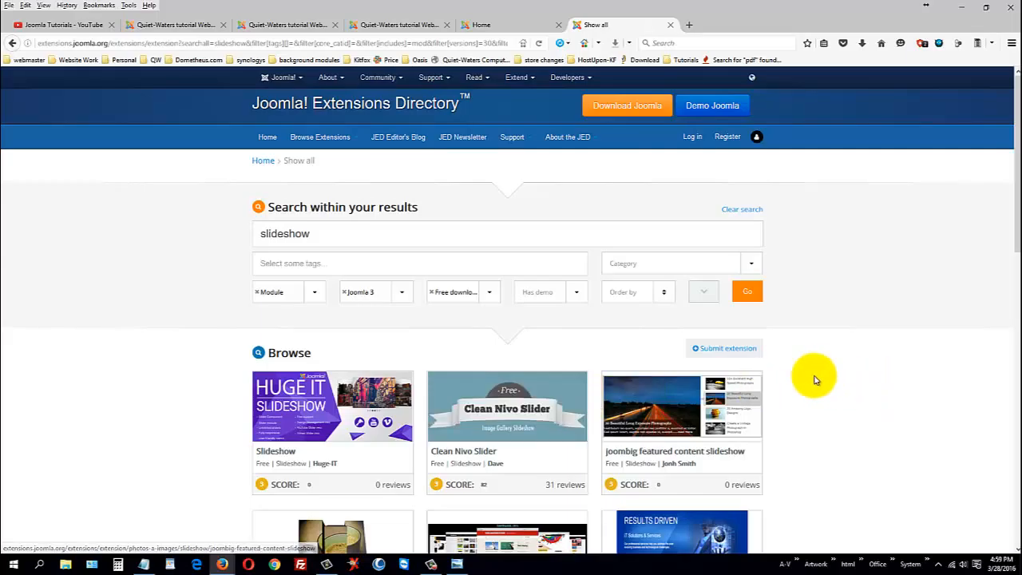
scroll(810, 374, down, 3)
scroll(871, 397, up, 3)
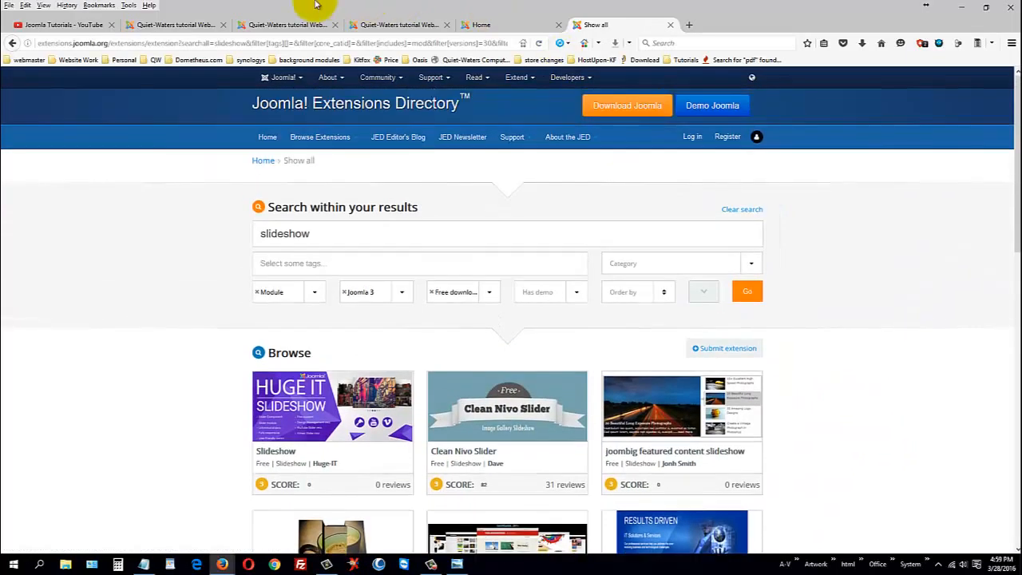
Compare the site's own extension installer with the directory's slideshow results, ending on the installer.
click(174, 25)
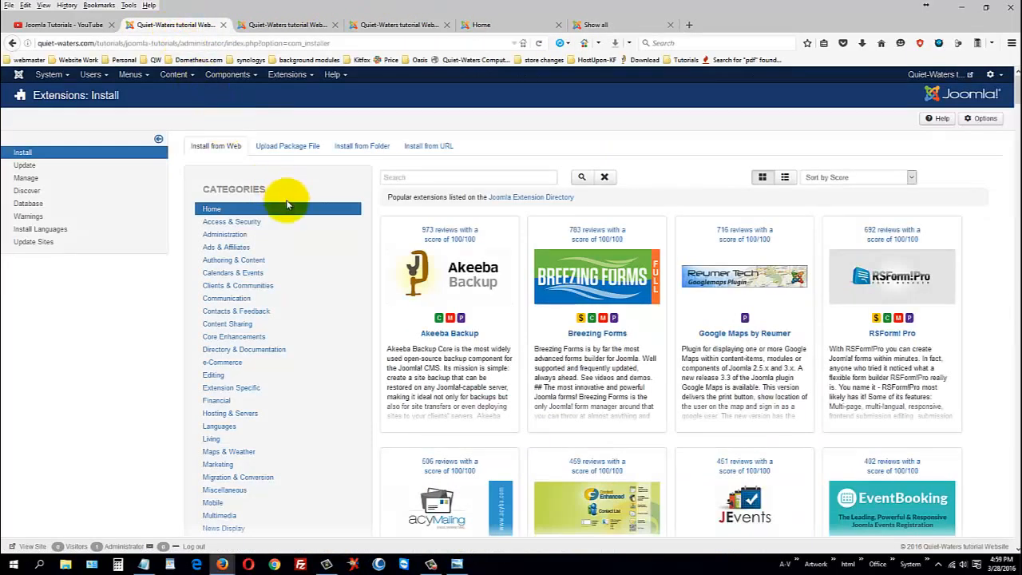
click(592, 26)
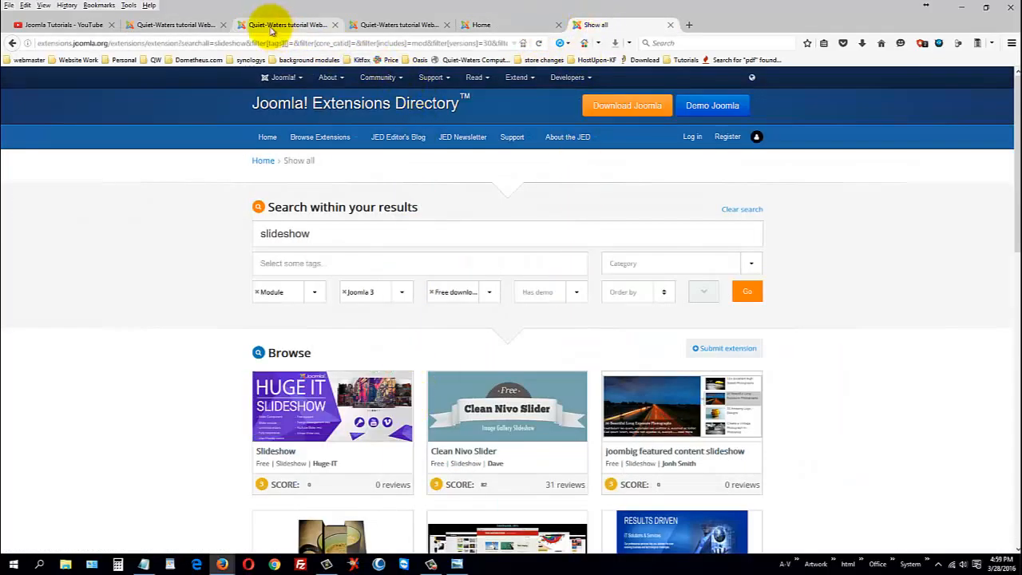
click(172, 24)
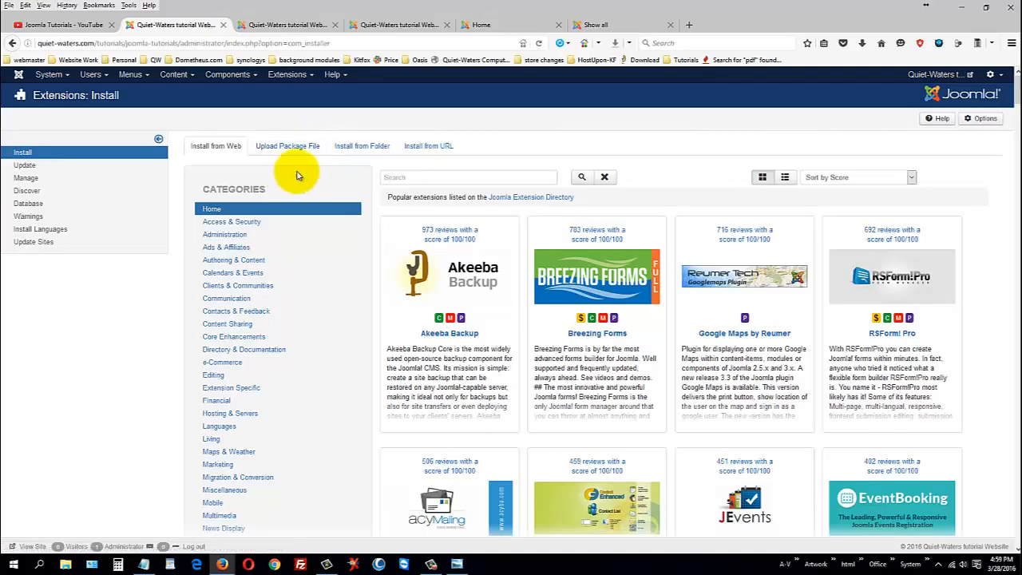
Save and close the "About your home page" article, and cancel the untitled new Menu module.
click(292, 24)
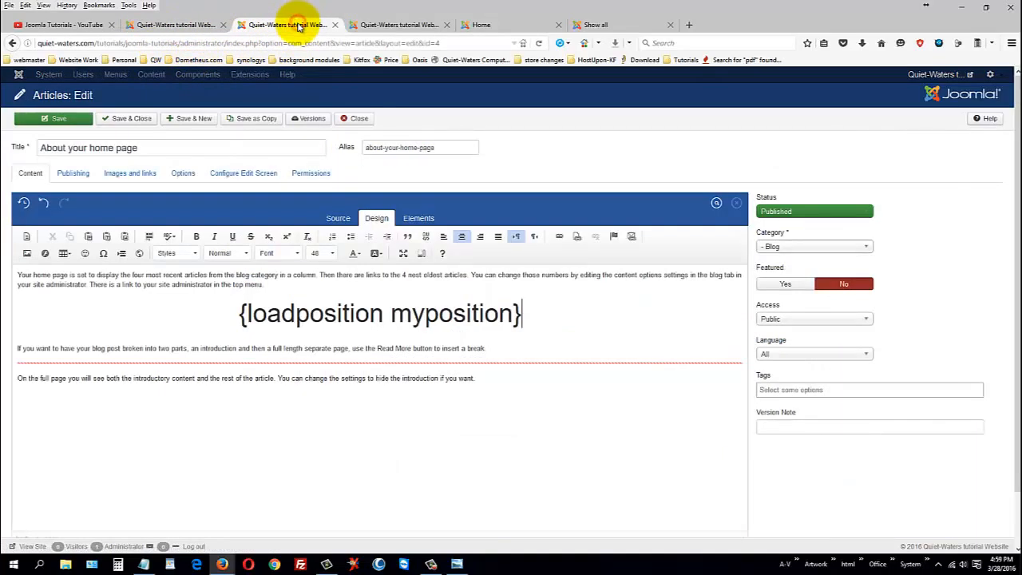
click(136, 120)
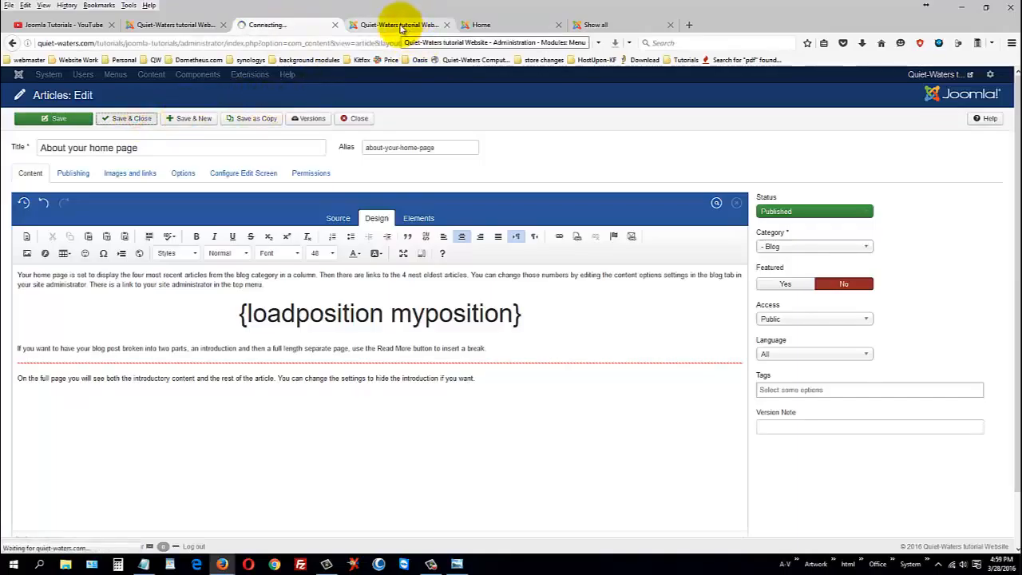
click(400, 27)
click(252, 118)
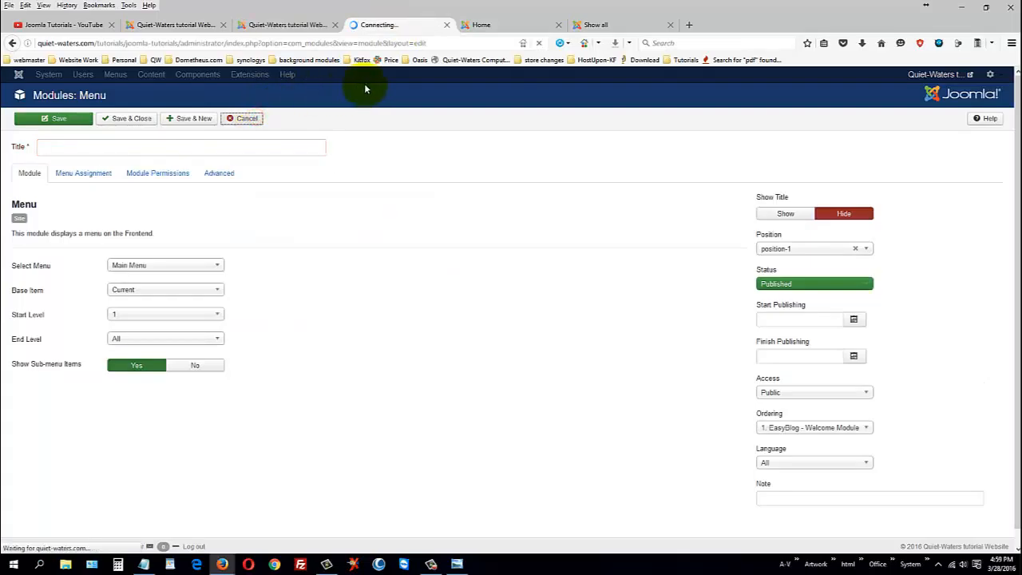
Review the site's home page, covering the module embedded in the article and the sidebar modules down to the Login Form.
click(502, 26)
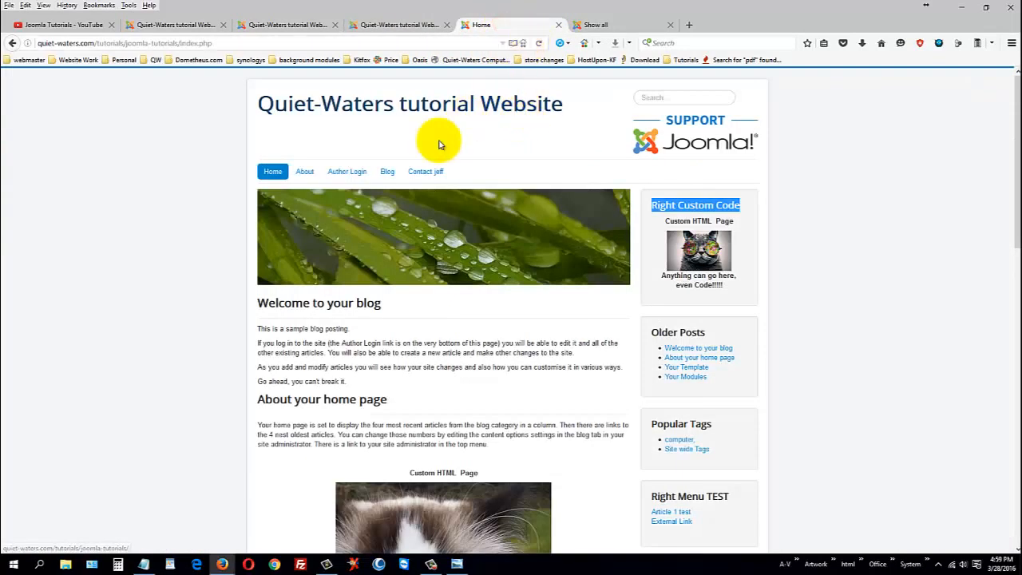
scroll(714, 458, down, 6)
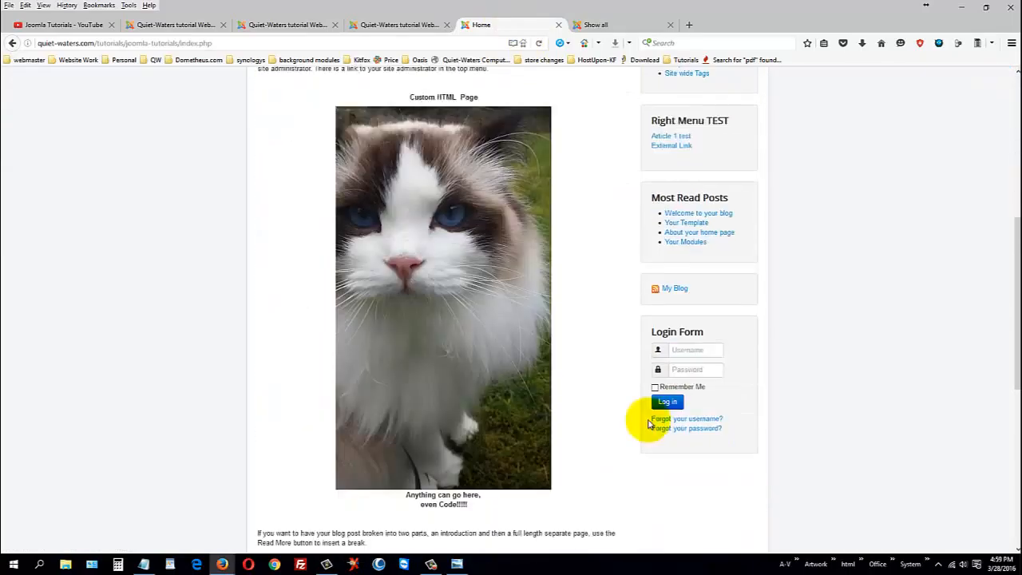
scroll(457, 186, down, 2)
scroll(622, 451, up, 2)
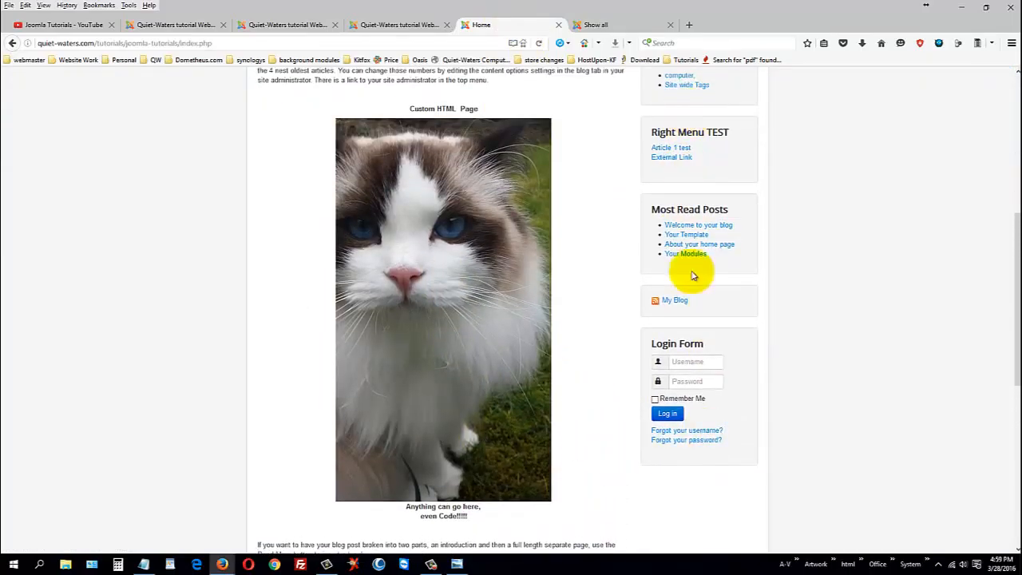
scroll(783, 372, up, 3)
scroll(783, 372, up, 4)
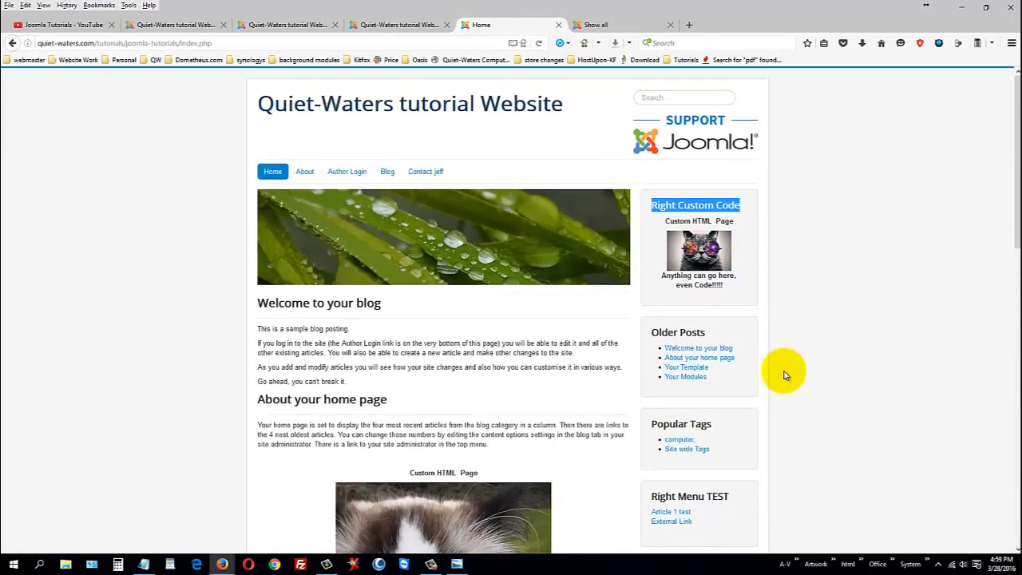